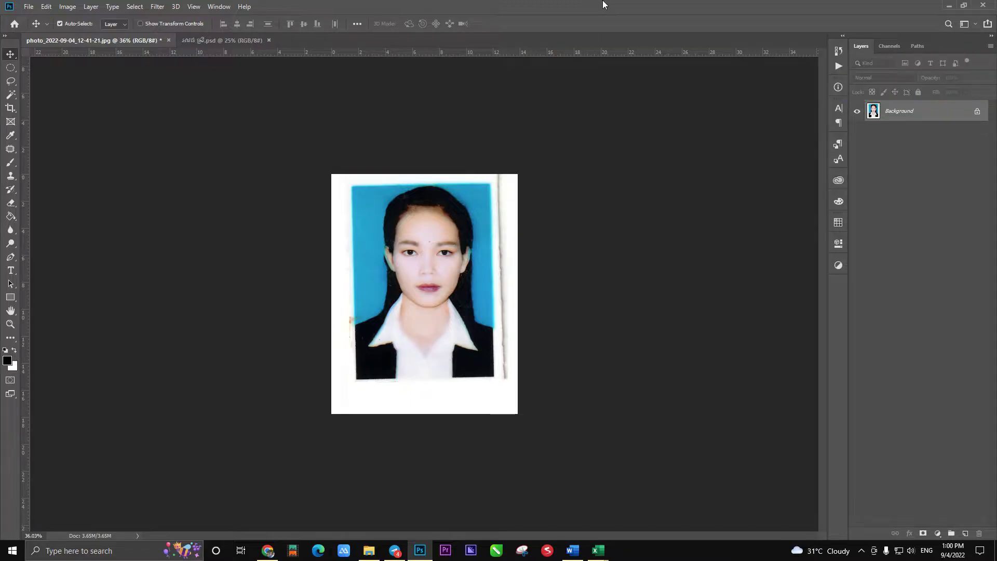
Step: Zoom in on the face and patch out the dark forehead blemish
scroll(453, 310, "up", 5)
left_click_drag(463, 201, 453, 230)
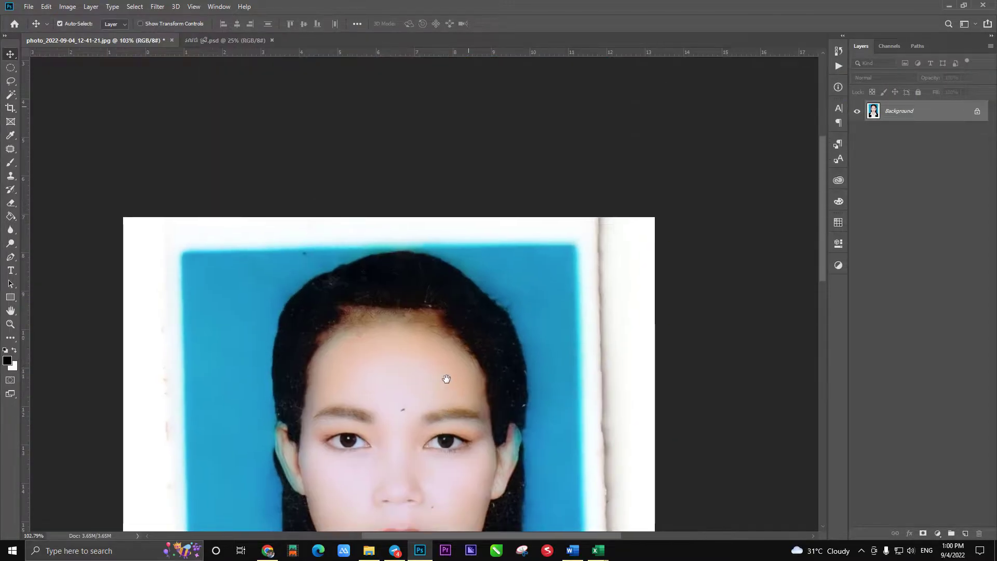
scroll(422, 229, "up", 3)
left_click_drag(449, 175, 449, 203)
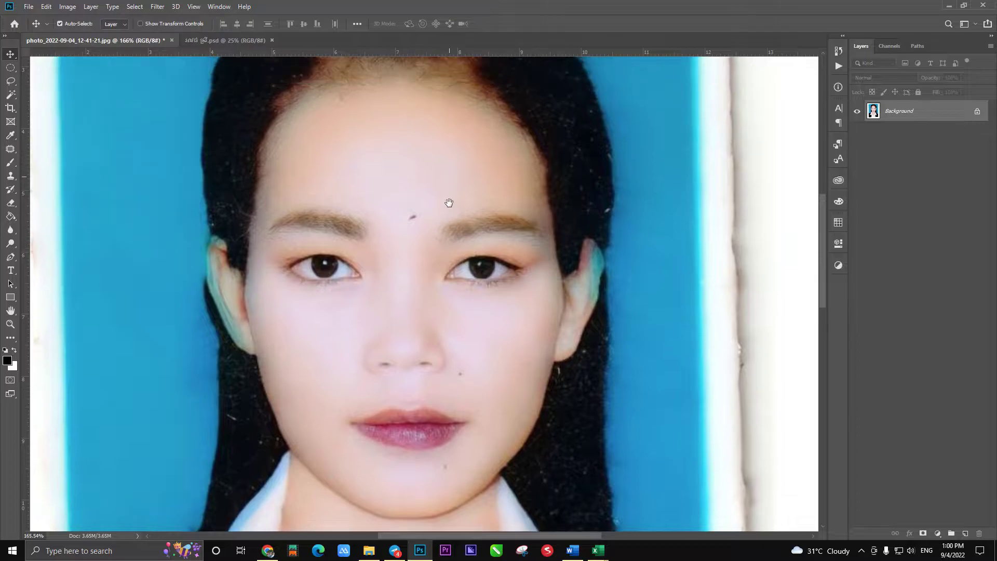
scroll(435, 215, "up", 3)
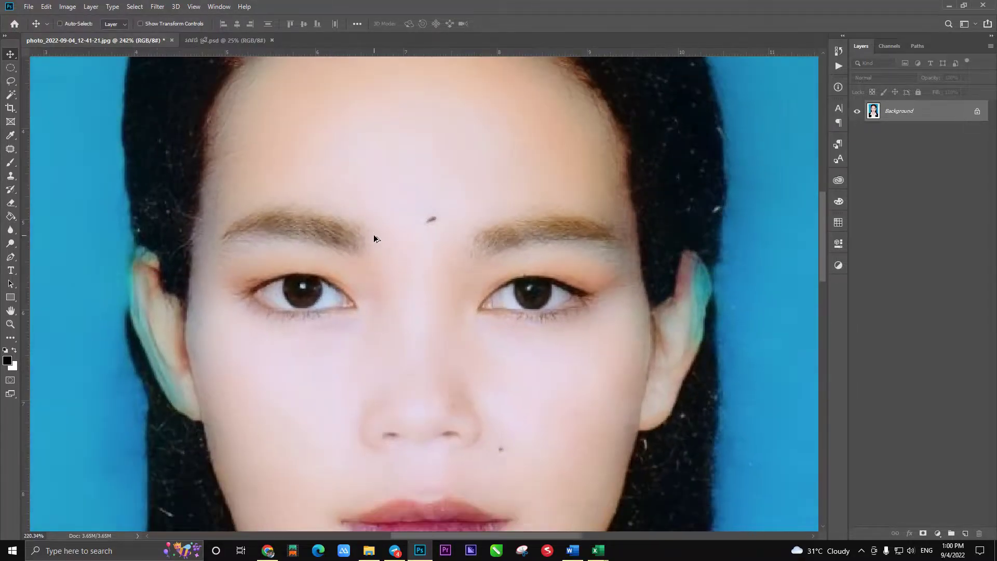
scroll(445, 229, "down", 4)
scroll(446, 229, "up", 1)
key("j")
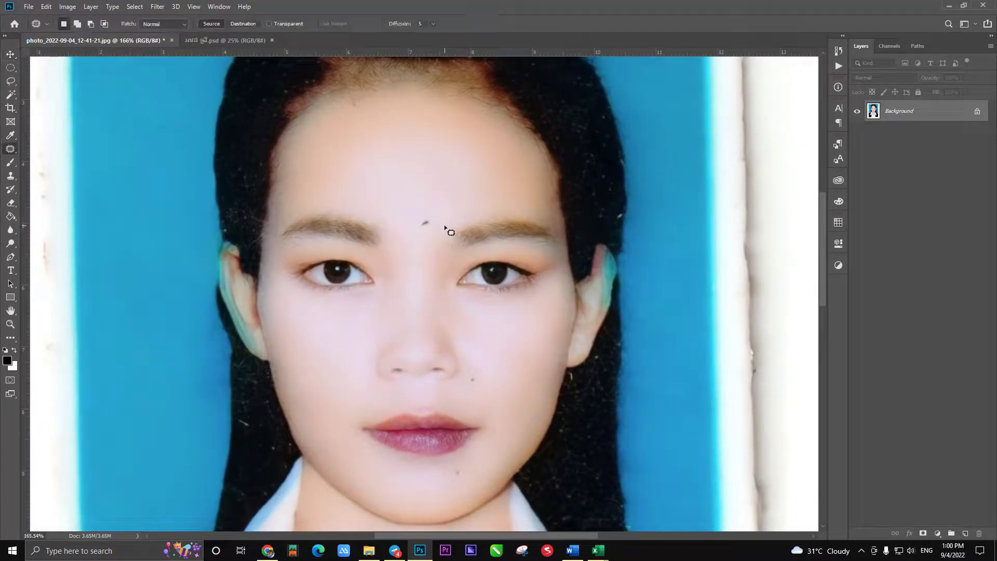
scroll(445, 229, "up", 1)
scroll(452, 223, "up", 3)
left_click_drag(461, 229, 445, 161)
key("ctrl+d")
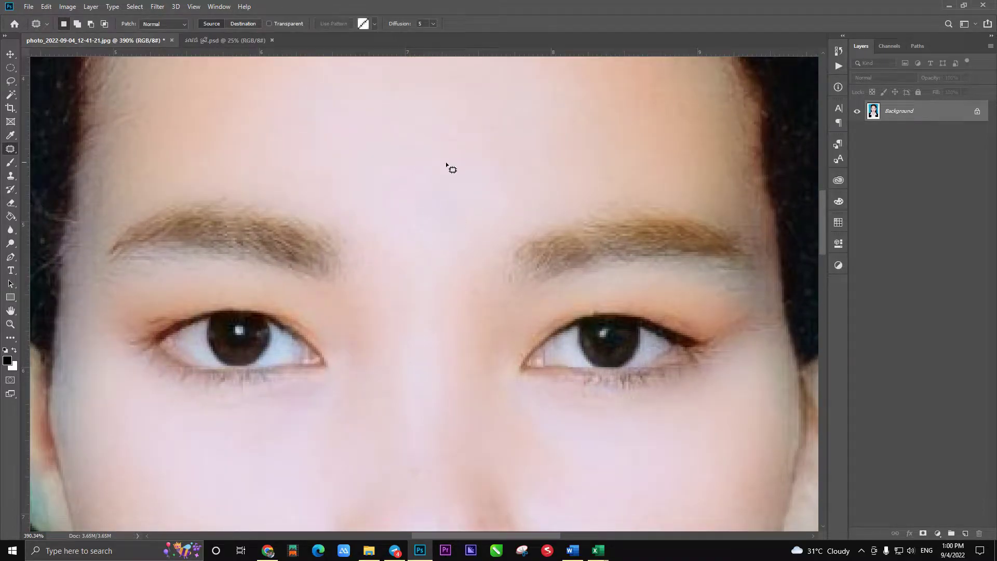
Step: Patch out the small spots beside the nose and on the chin
scroll(457, 166, "down", 5)
scroll(507, 345, "up", 2)
scroll(510, 347, "up", 3)
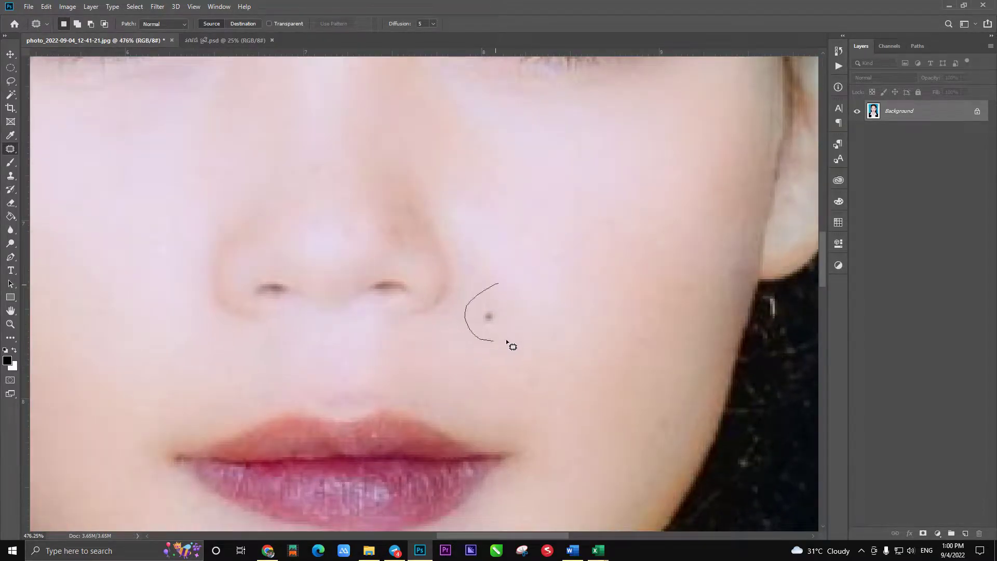
scroll(516, 216, "down", 5)
scroll(508, 419, "up", 3)
scroll(469, 364, "up", 3)
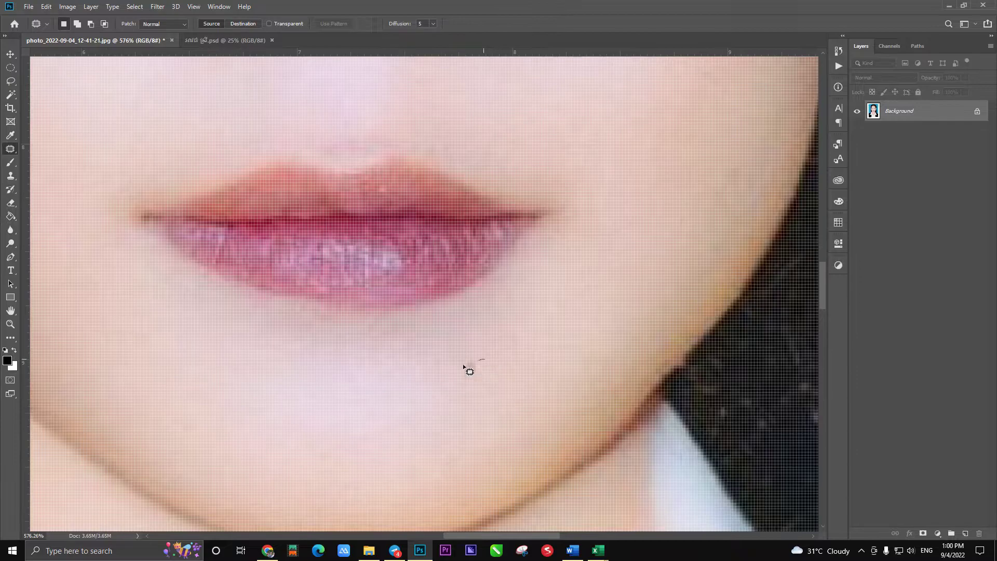
scroll(566, 296, "down", 3)
scroll(519, 363, "down", 3)
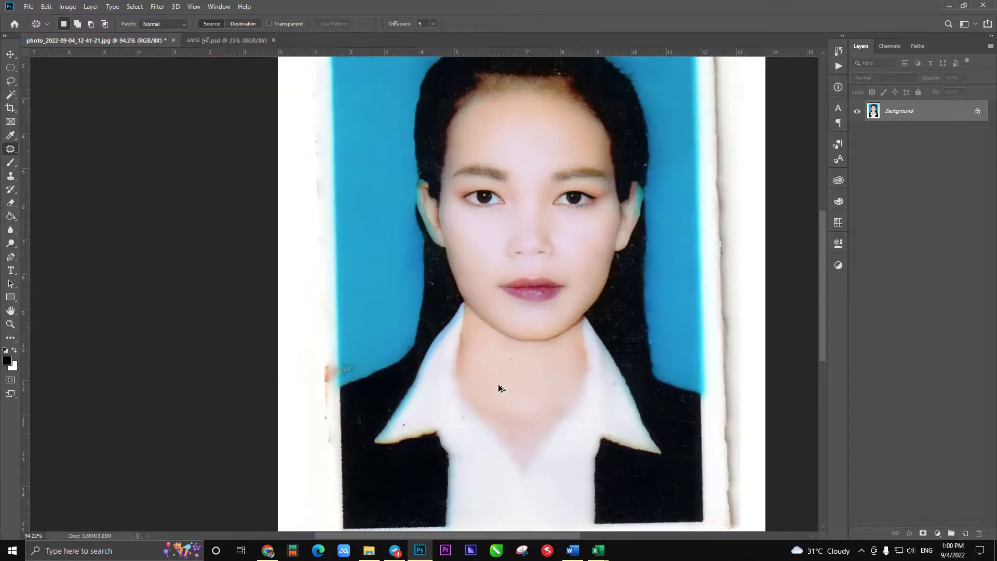
scroll(529, 322, "up", 3)
scroll(529, 322, "up", 1)
left_click_drag(511, 309, 538, 347)
scroll(461, 348, "right", 5)
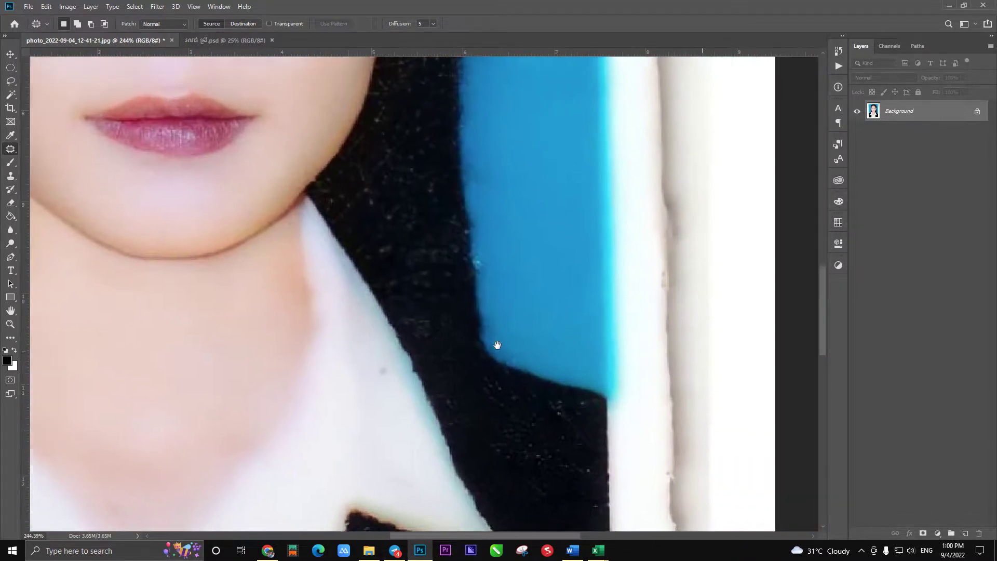
scroll(367, 276, "up", 5)
scroll(501, 232, "up", 4)
scroll(583, 210, "up", 3)
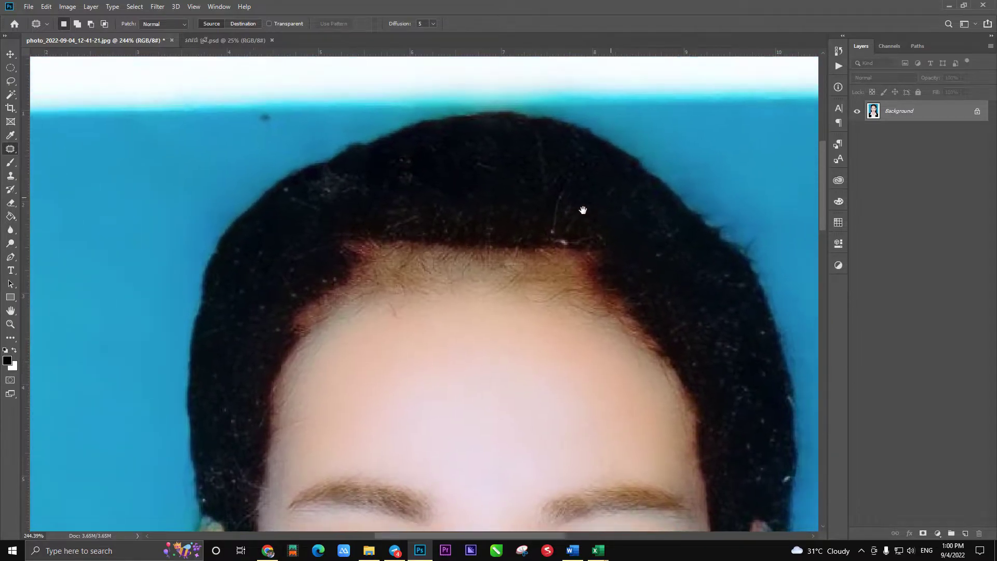
scroll(448, 223, "down", 2)
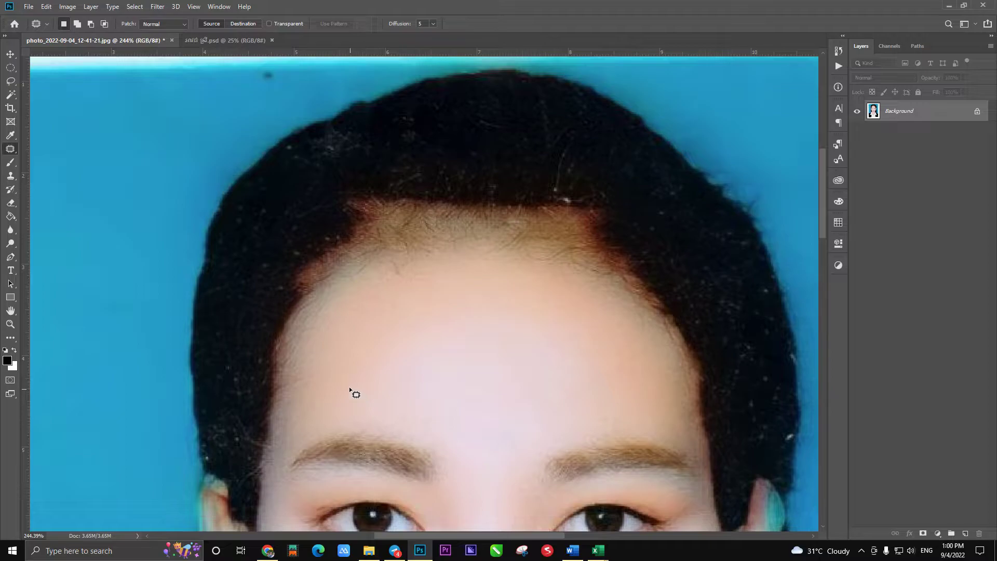
key("p")
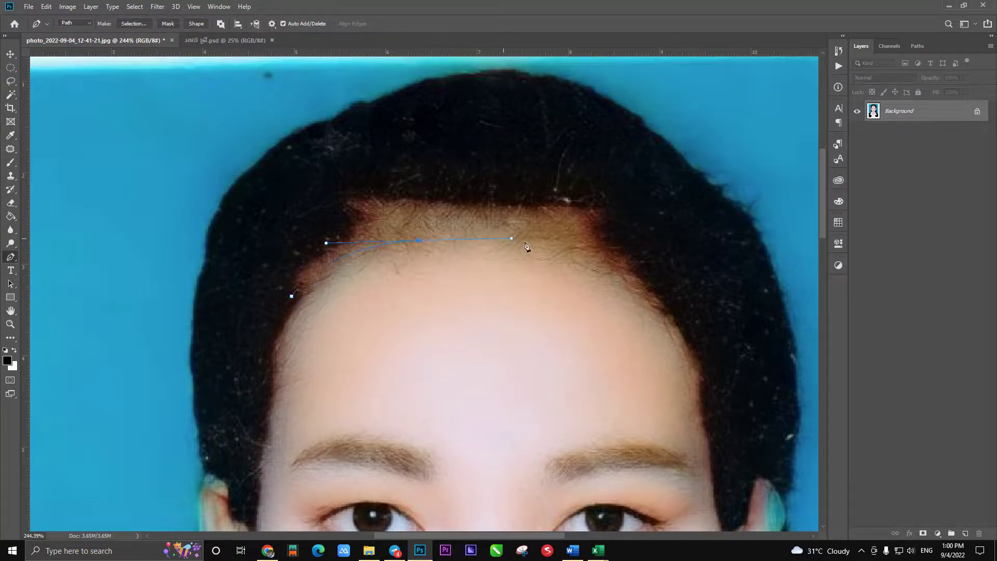
Step: Trace the upper hair band with a pen path and make it a 20 px feathered selection
left_click_drag(605, 136, 561, 123)
left_click_drag(440, 108, 370, 110)
left_click_drag(269, 159, 230, 203)
key("ctrl+Return")
key("shift+F6")
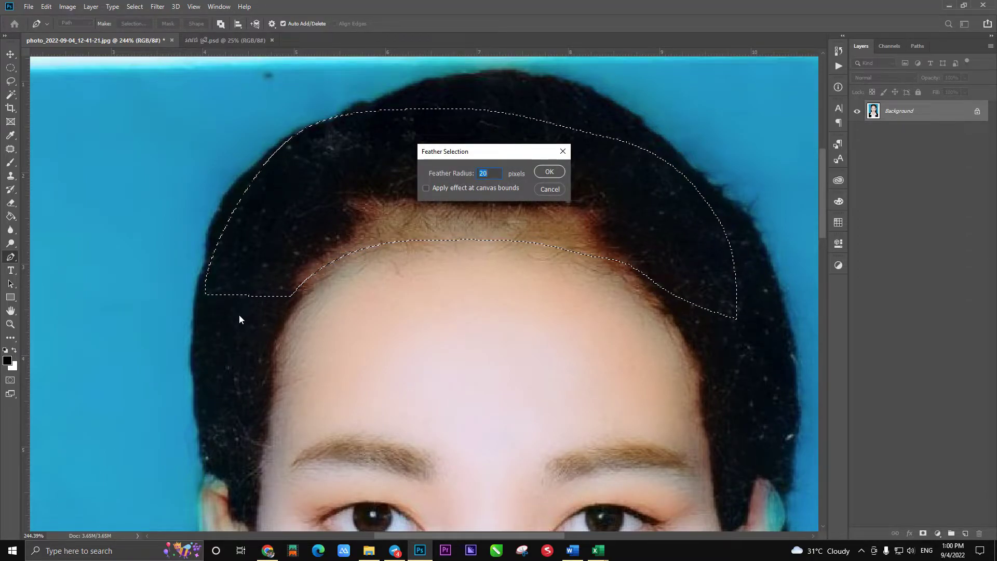
key("Return")
Step: Switch to the Clone Stamp with a 45 px brush
scroll(366, 202, "up", 3)
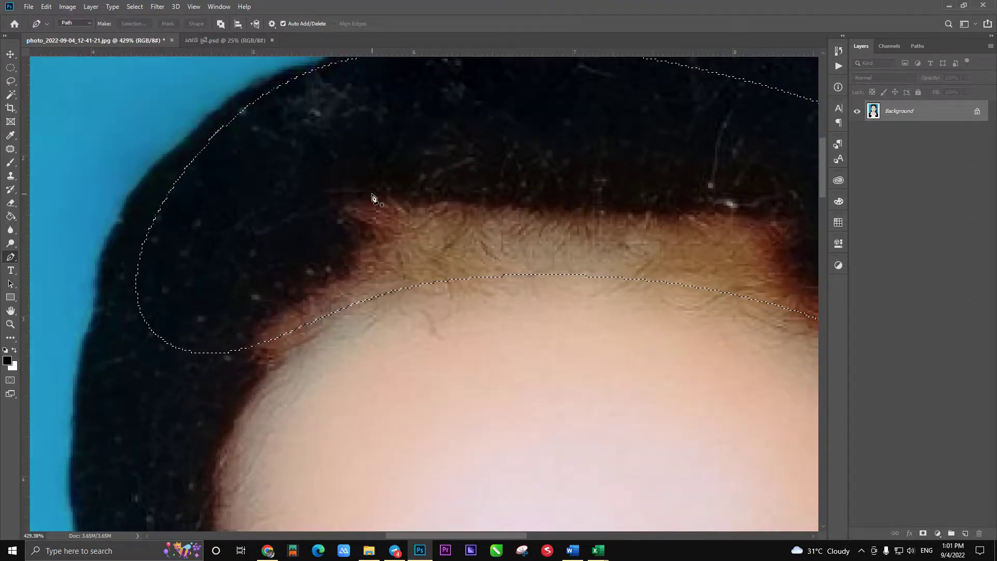
key("s")
key("bracketright")
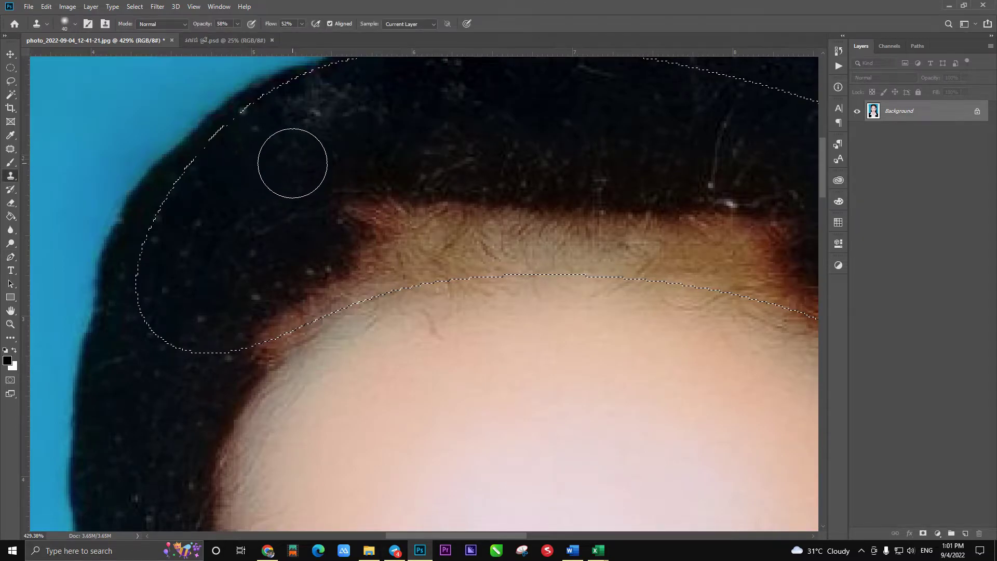
Step: Set clone opacity to about 43% and flow to 38%, sampling dark hair as source
left_click_drag(237, 24, 229, 36)
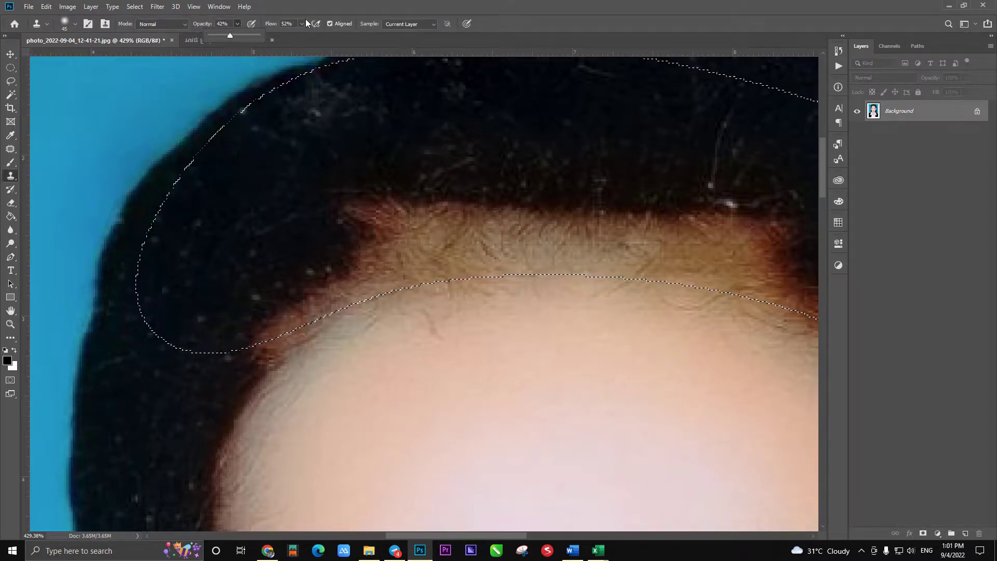
left_click_drag(301, 24, 295, 34)
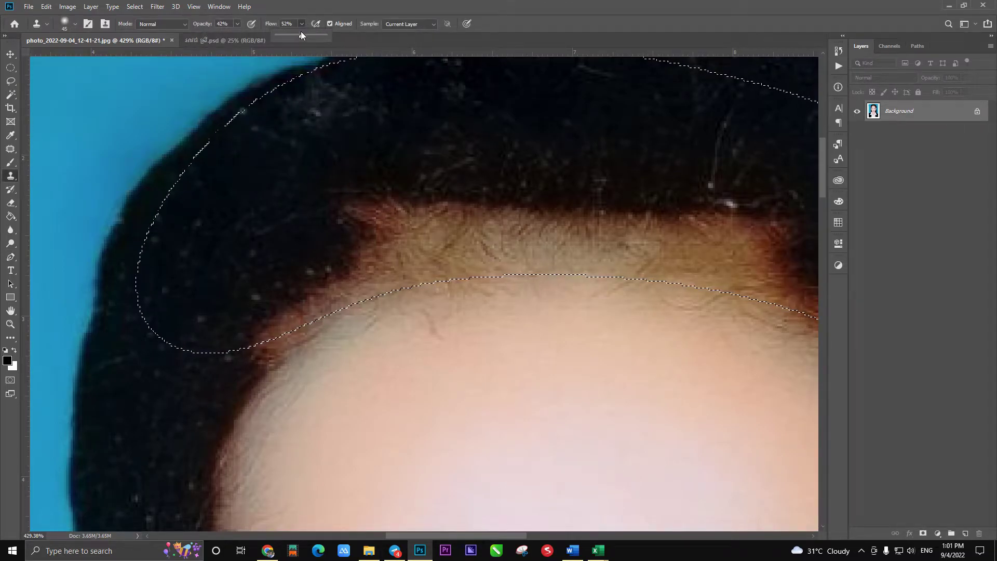
left_click(238, 160, "alt")
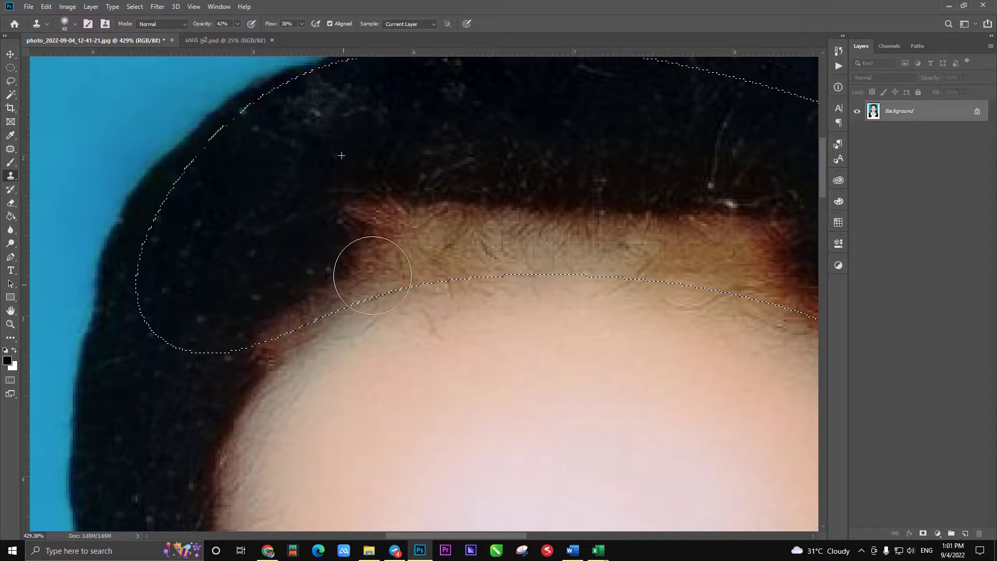
Step: Paint cloned dark hair over the reddish hairline and the brown patch on the right
left_click(426, 255)
key("ctrl+z")
left_click_drag(375, 257, 478, 196)
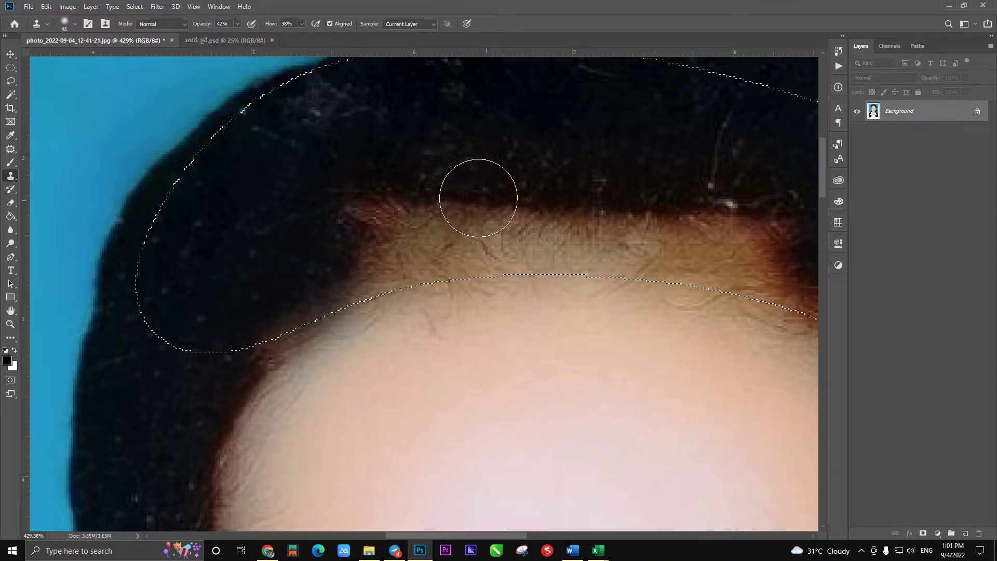
mouse_move(256, 293)
left_mouse_down()
mouse_move(472, 240)
mouse_move(690, 229)
mouse_move(574, 223)
left_mouse_up()
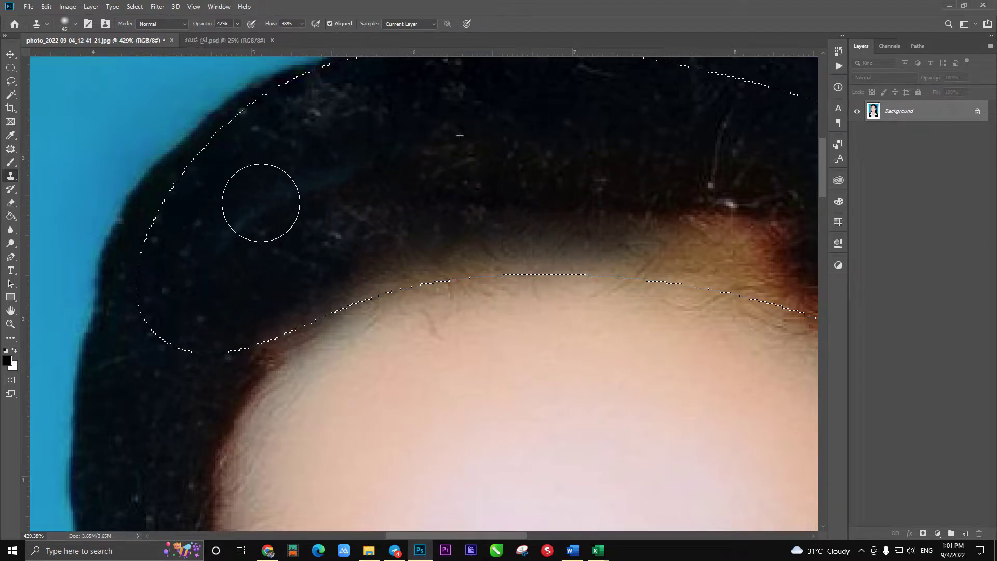
scroll(312, 190, "right", 3)
scroll(369, 186, "down", 5)
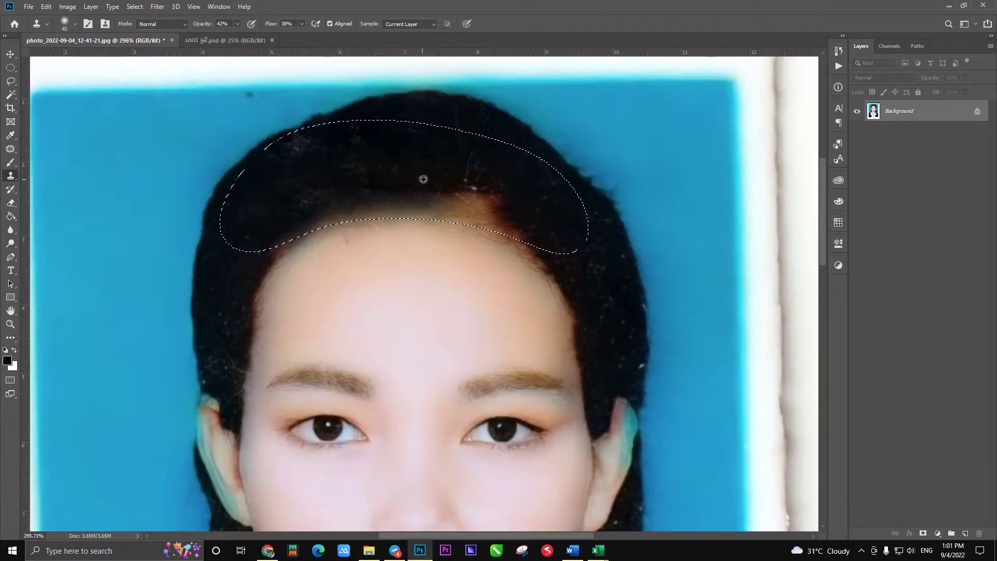
scroll(421, 176, "up", 4)
left_click_drag(574, 233, 608, 241)
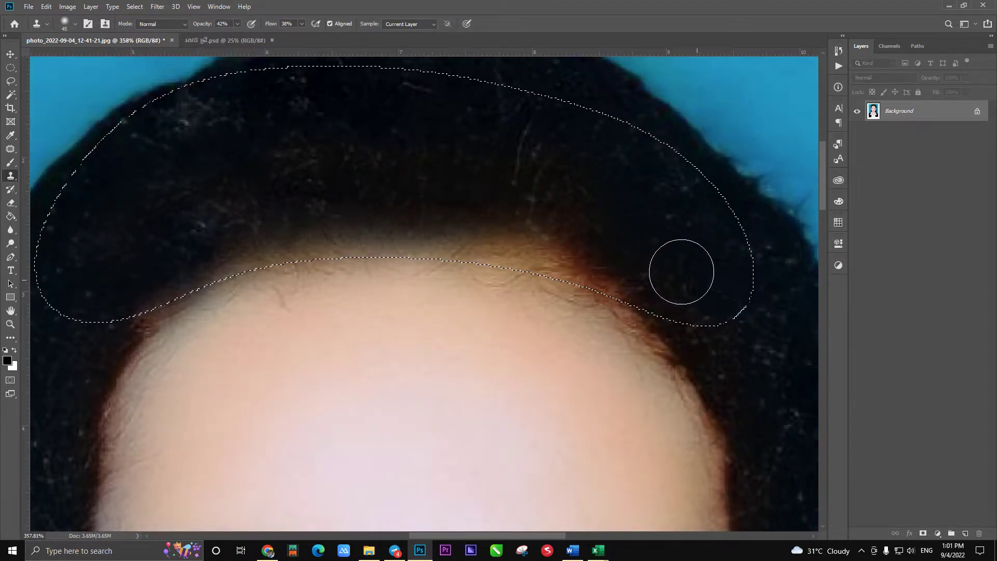
Step: Clear the hairline selection and inspect the cloned hairline across the face
key("ctrl+d")
scroll(601, 228, "down", 4)
scroll(599, 254, "down", 2)
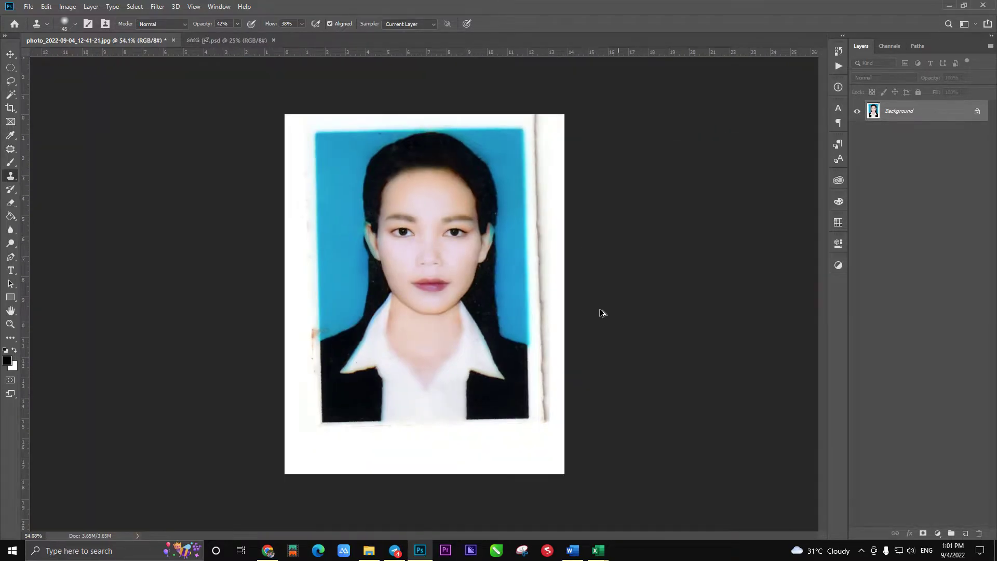
scroll(457, 187, "up", 3)
scroll(473, 124, "up", 3)
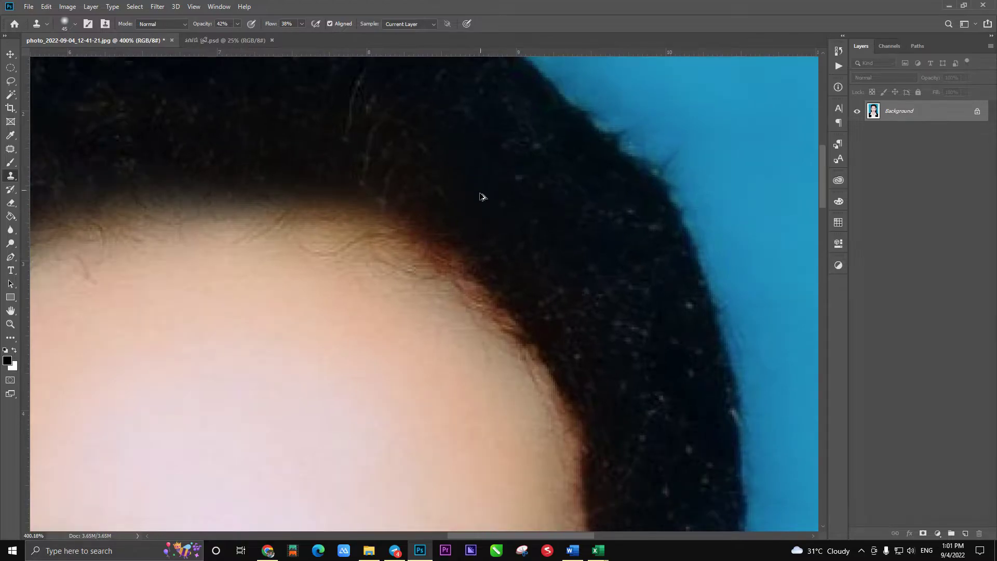
scroll(481, 196, "down", 2)
scroll(456, 249, "down", 2)
scroll(474, 169, "down", 1)
scroll(457, 169, "down", 1)
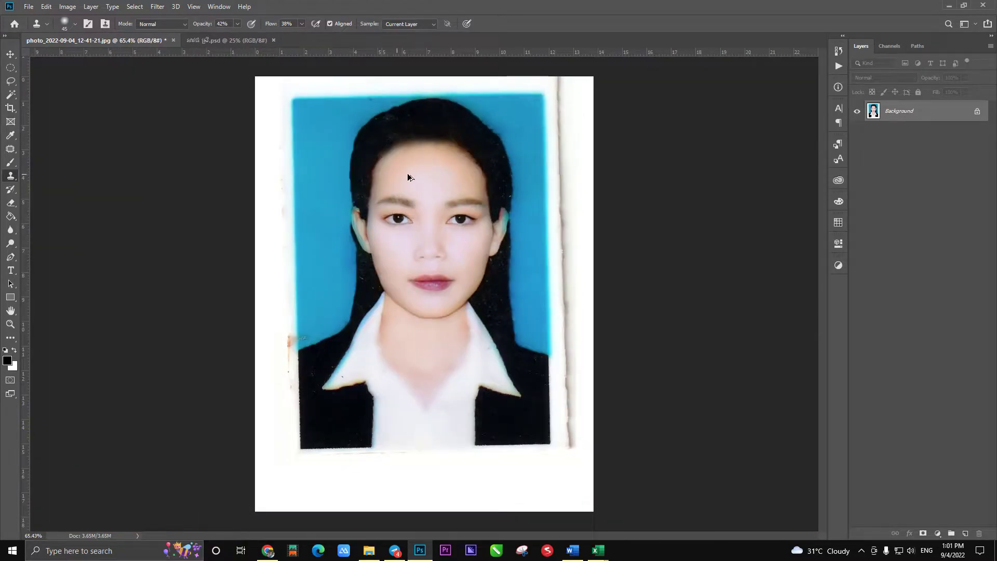
scroll(402, 175, "down", 1)
scroll(407, 352, "up", 1)
left_click(11, 56)
scroll(382, 216, "up", 2)
scroll(383, 216, "up", 2)
scroll(382, 223, "up", 3)
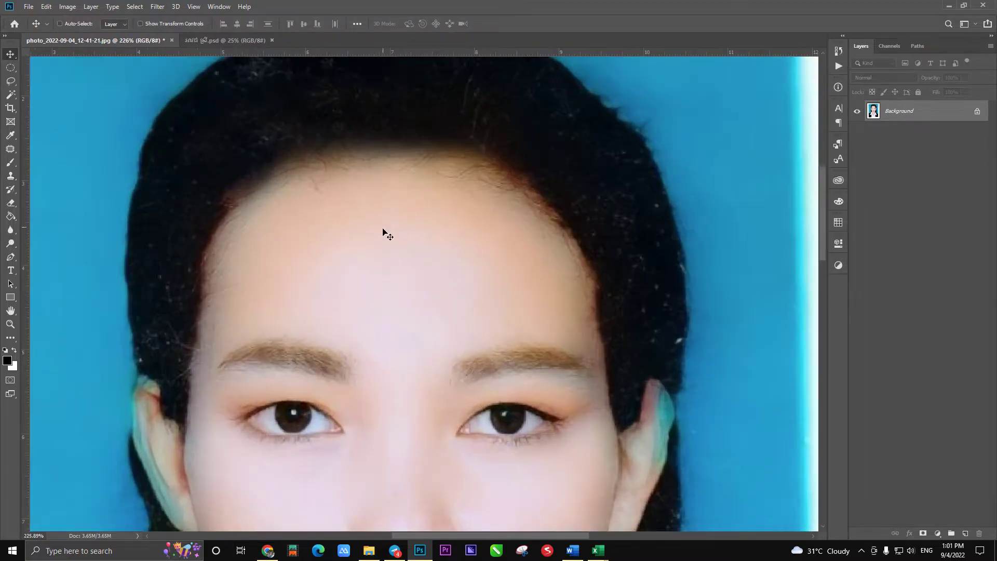
scroll(476, 254, "down", 2)
Step: Apply Levels with white input 243, then pan over the eyes and hairline to check
key("ctrl+l")
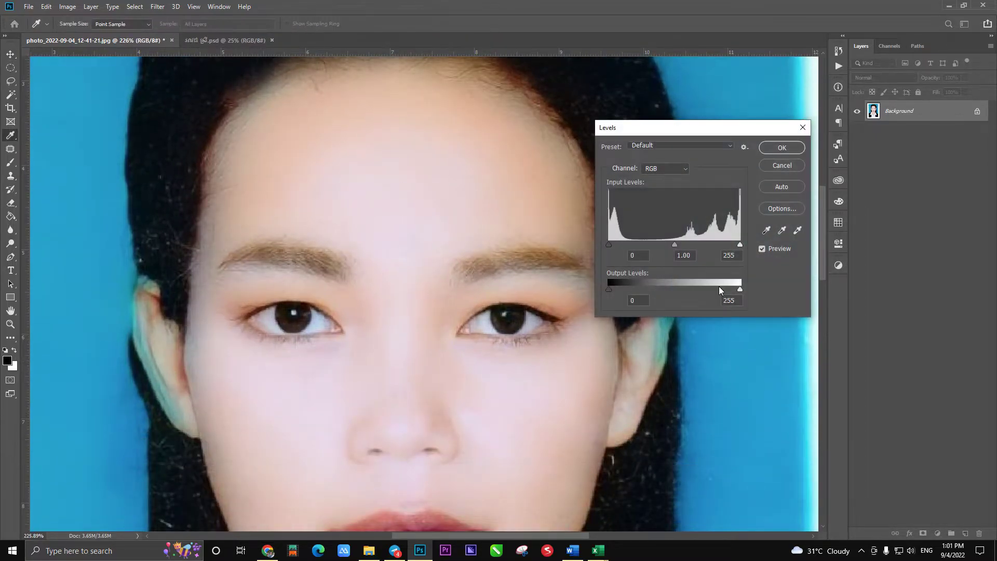
left_click_drag(739, 245, 736, 244)
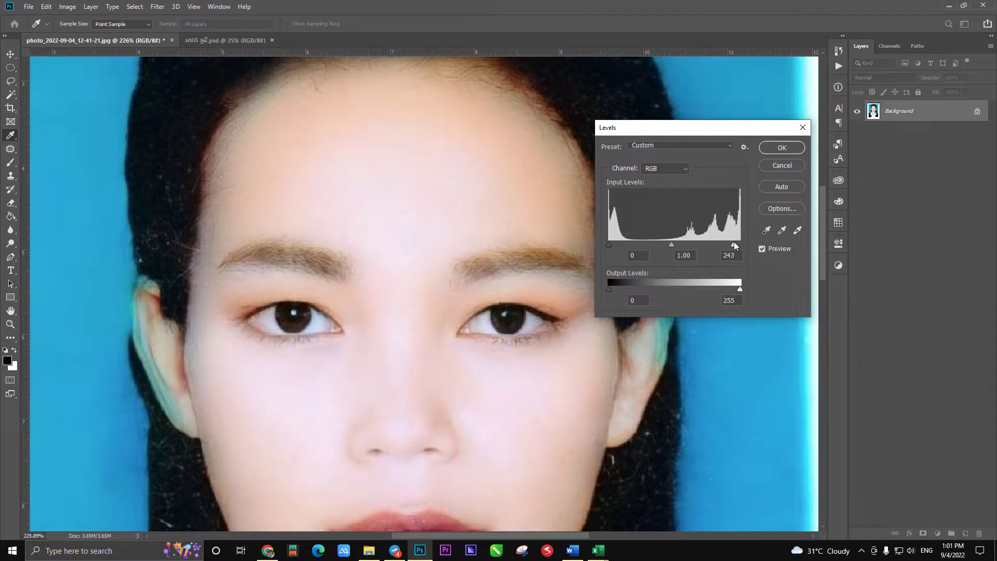
key("Return")
scroll(368, 272, "down", 2)
scroll(364, 290, "down", 6)
mouse_move(359, 307)
left_mouse_down()
mouse_move(311, 116)
mouse_move(345, 252)
left_mouse_up()
left_click_drag(246, 215, 193, 366)
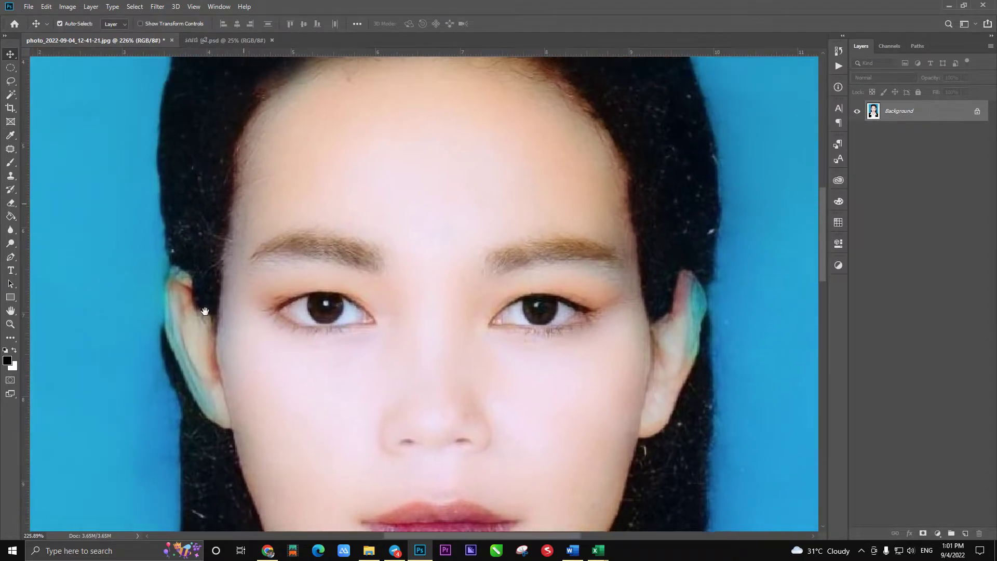
Step: Drag the black jacket from the suit template .psd onto the portrait as a new layer
key("ctrl+0")
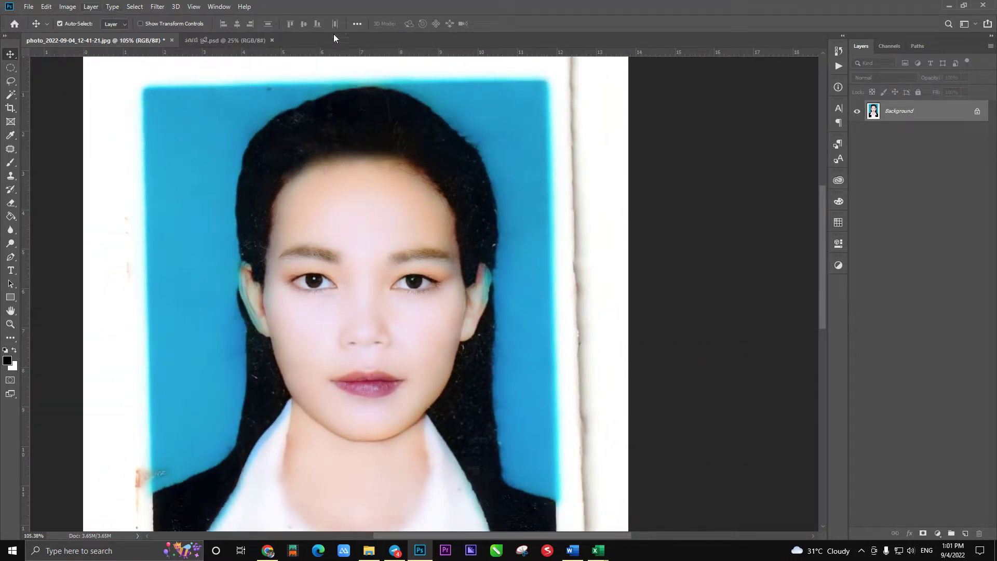
scroll(352, 97, "down", 1)
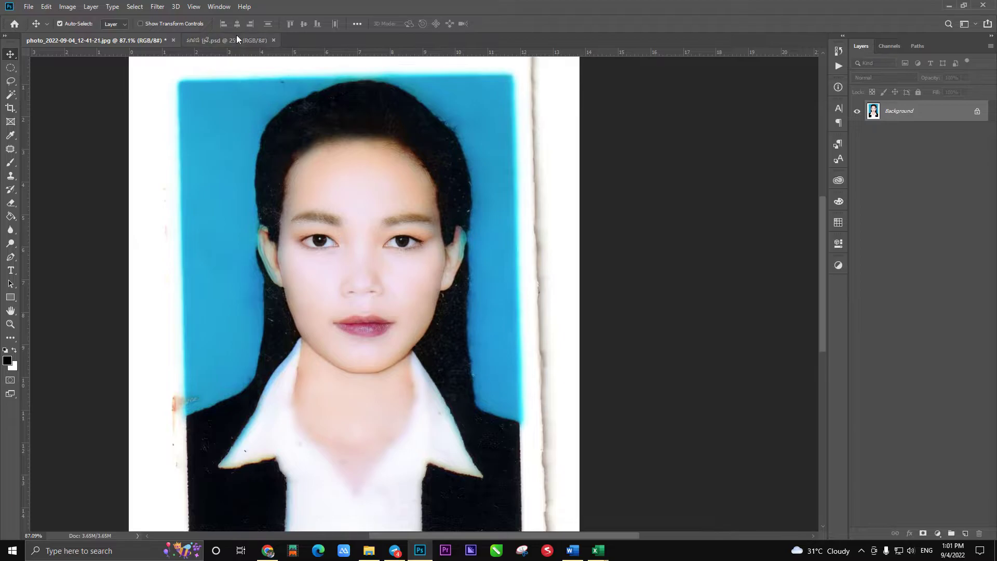
left_click(237, 40)
left_click(372, 320)
left_click(396, 181)
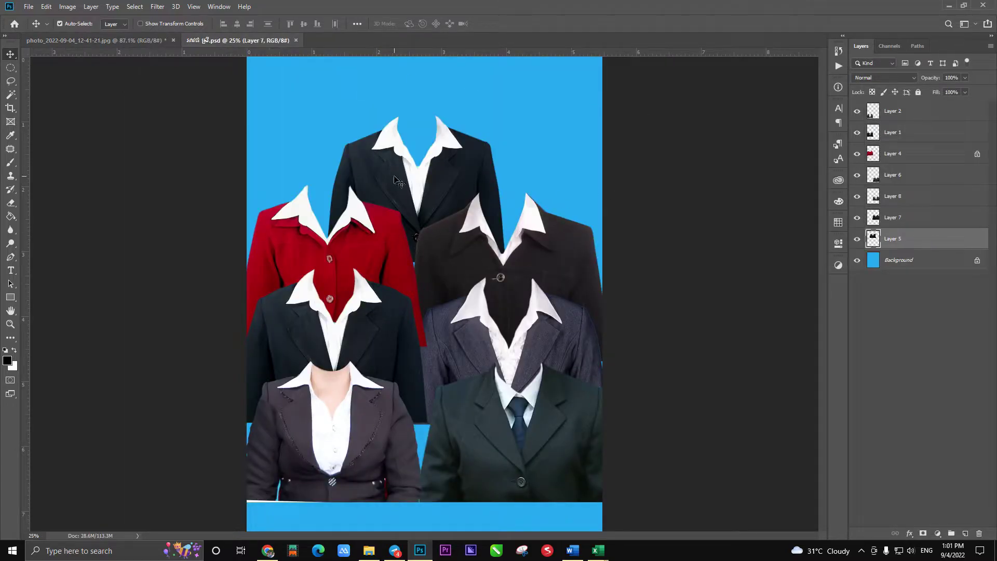
mouse_move(380, 332)
left_mouse_down()
mouse_move(150, 48)
mouse_move(400, 265)
mouse_move(411, 473)
mouse_move(457, 424)
left_mouse_up()
key("ctrl+0")
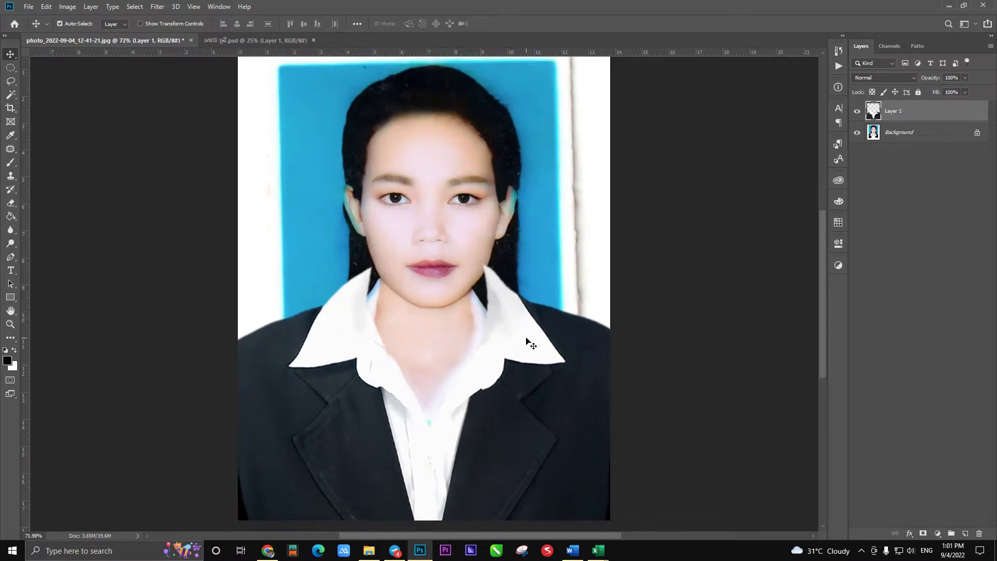
key("ctrl+t")
Step: Scale the jacket to about 79% and fit its collar just under the chin
left_click_drag(423, 261, 424, 328)
left_click_drag(410, 401, 414, 360)
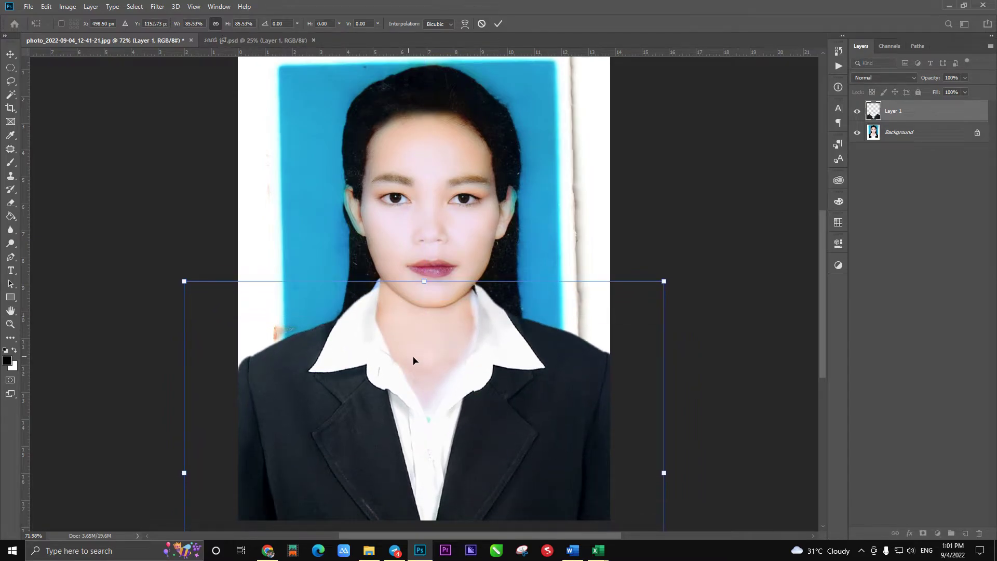
scroll(419, 307, "up", 3)
mouse_move(422, 271)
left_mouse_down()
mouse_move(422, 353)
mouse_move(438, 323)
left_mouse_up()
left_click_drag(428, 252, 420, 313)
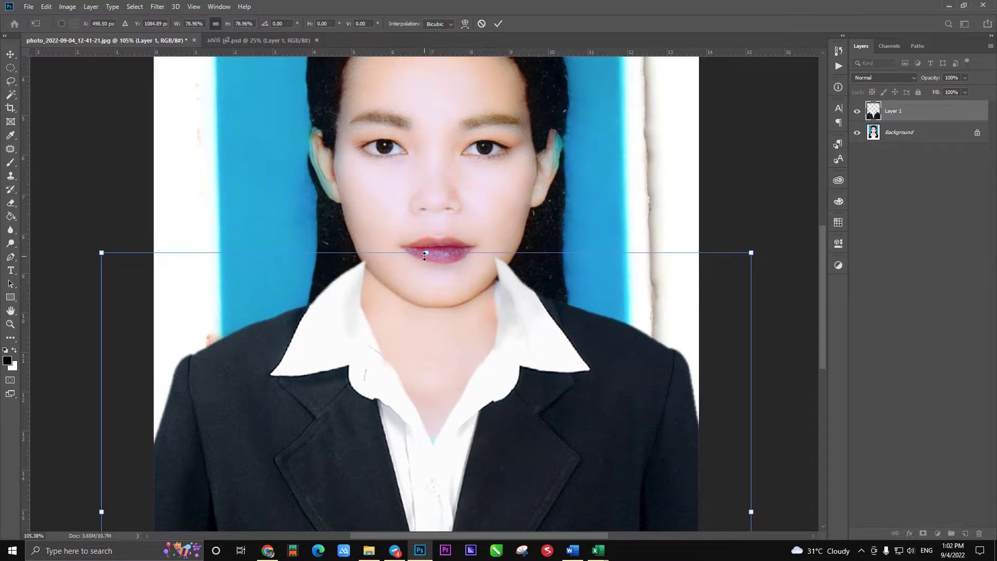
left_click_drag(425, 254, 426, 259)
left_click_drag(421, 338, 423, 330)
key("Return")
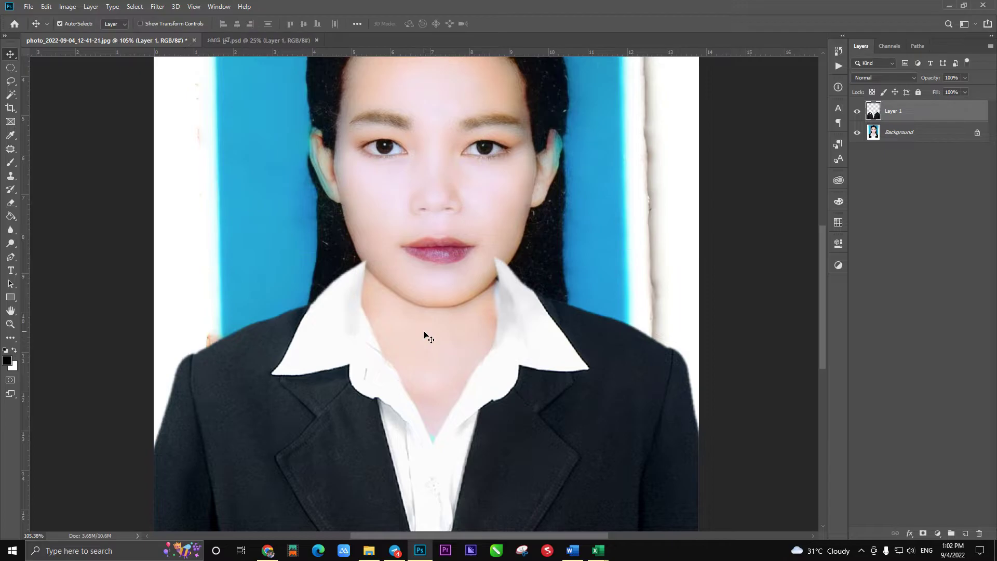
Step: Lower the jacket layer opacity to 50% to reveal the neck
scroll(429, 335, "down", 1)
scroll(444, 370, "up", 2)
scroll(457, 364, "up", 1)
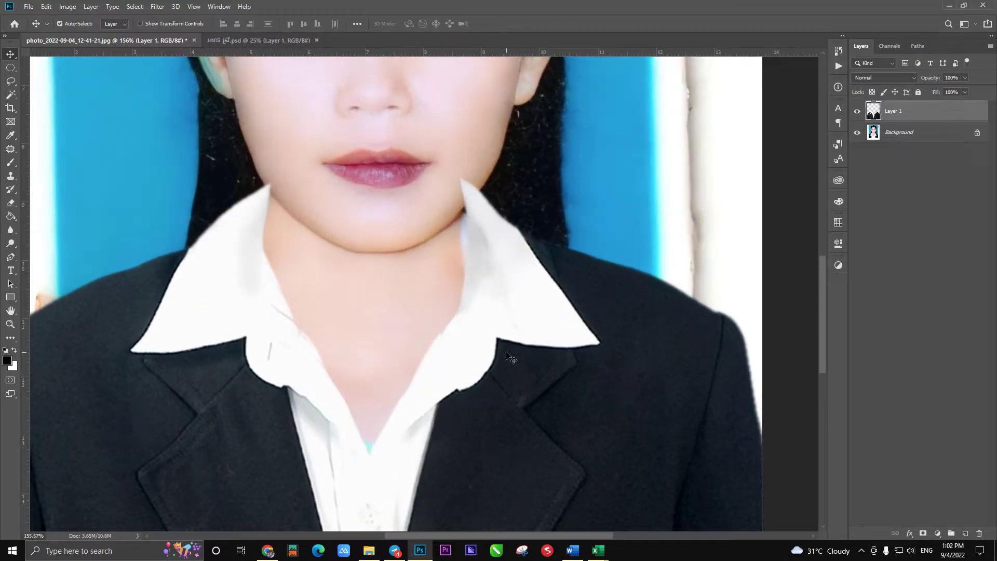
key("5")
Step: Trace the jawline over the collar with a pen path and turn it into a selection
key("p")
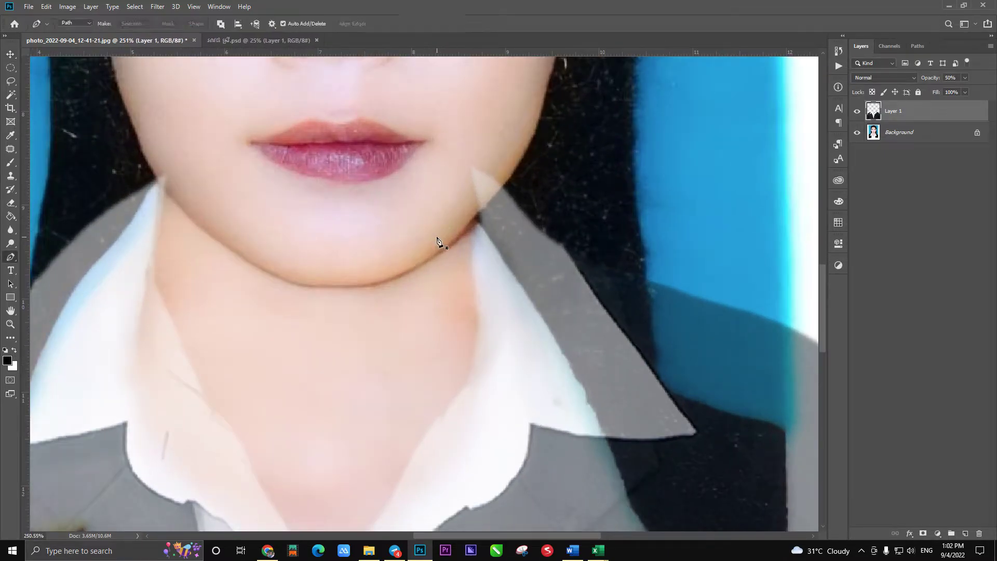
scroll(513, 195, "up", 3)
scroll(521, 161, "up", 2)
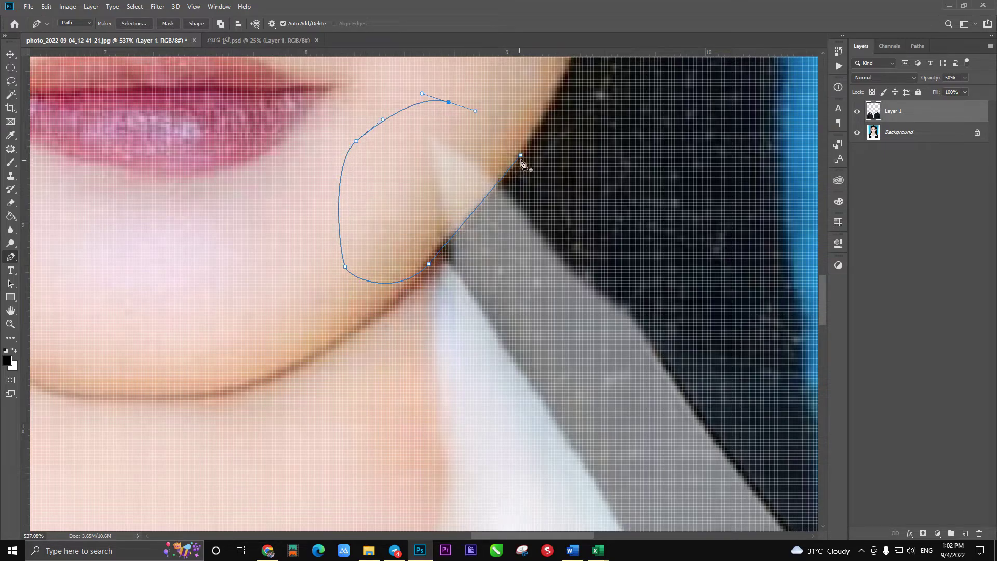
left_click_drag(435, 175, 761, 257)
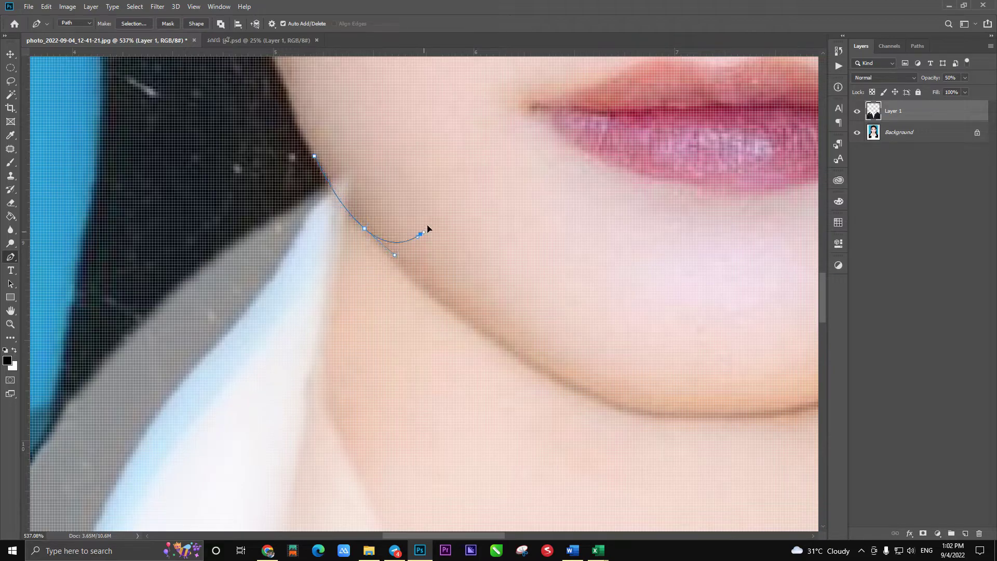
key("ctrl+Return")
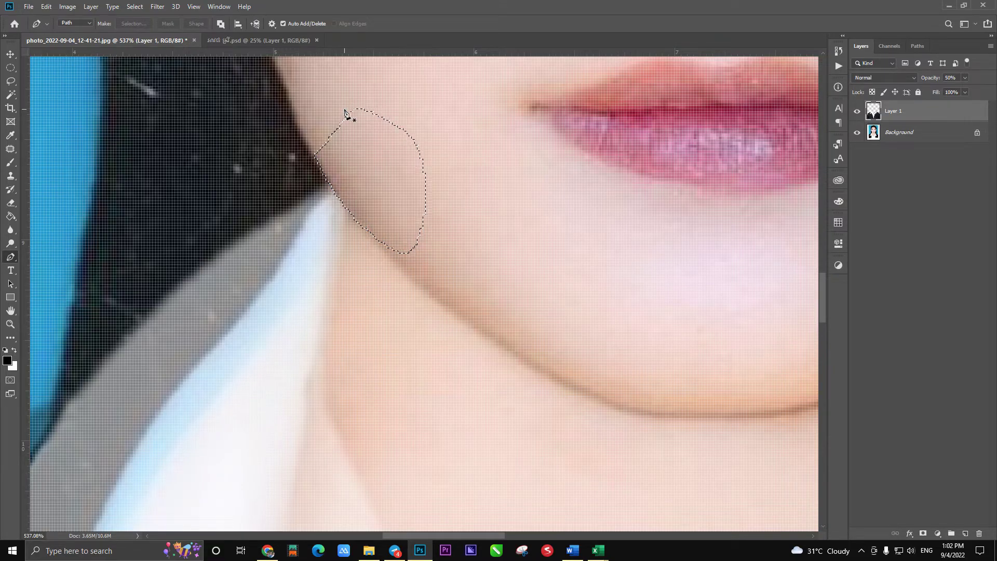
Step: Review the cleanly trimmed collar edges around the neck
scroll(291, 212, "down", 3)
scroll(289, 215, "down", 3)
scroll(289, 215, "down", 2)
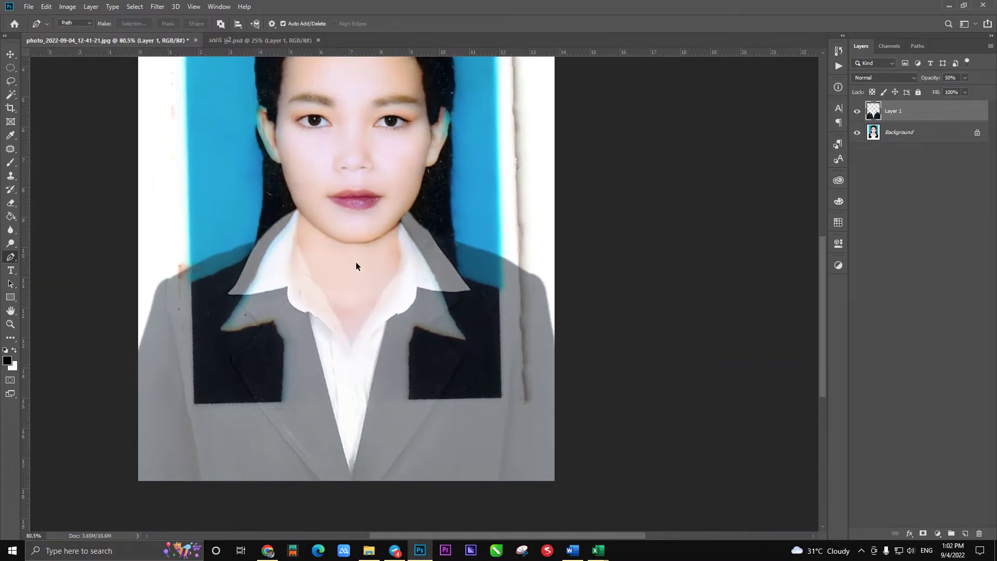
scroll(353, 255, "up", 1)
scroll(364, 284, "up", 1)
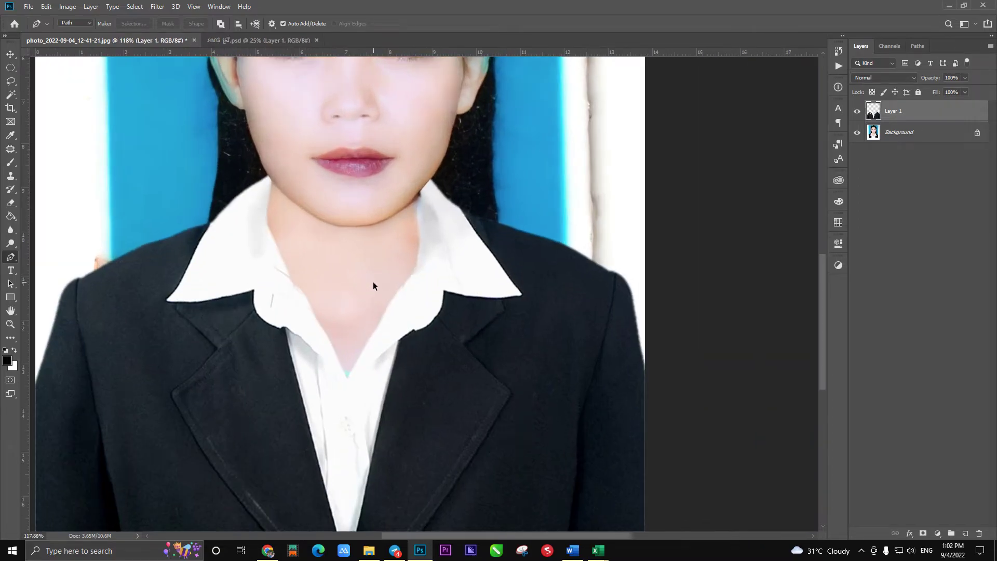
scroll(381, 339, "down", 1)
scroll(382, 336, "down", 1)
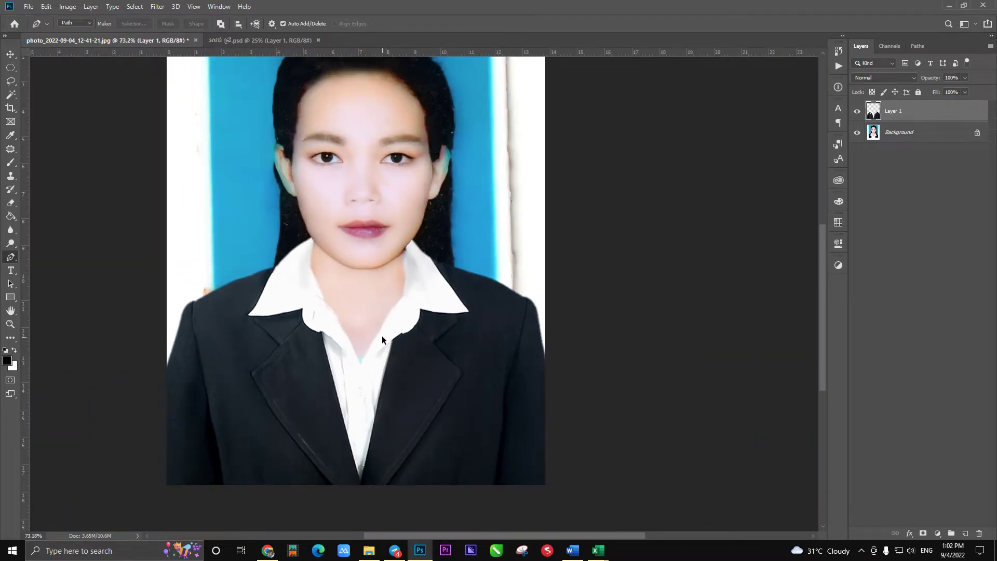
scroll(359, 317, "down", 1)
left_click(10, 54)
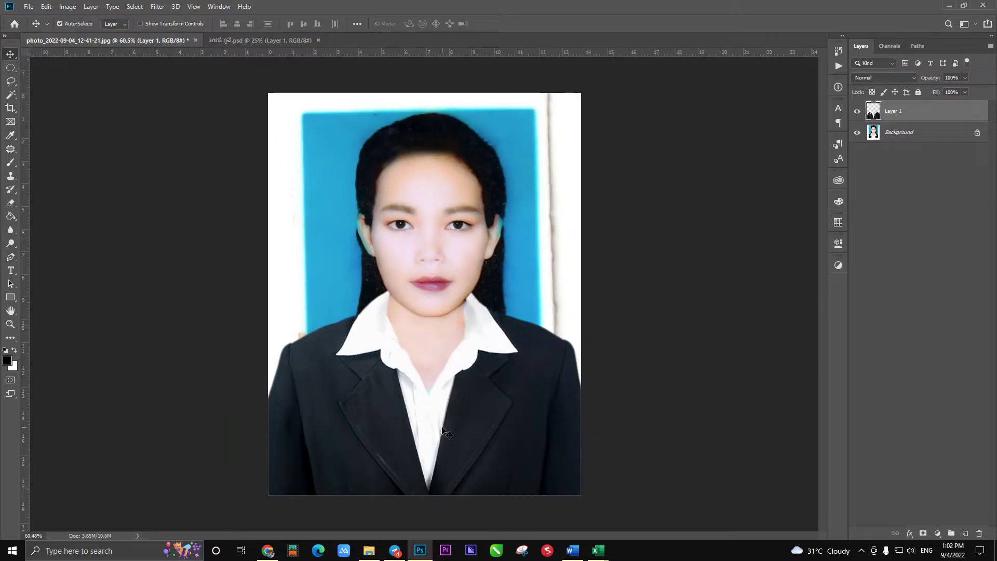
key("ctrl+l")
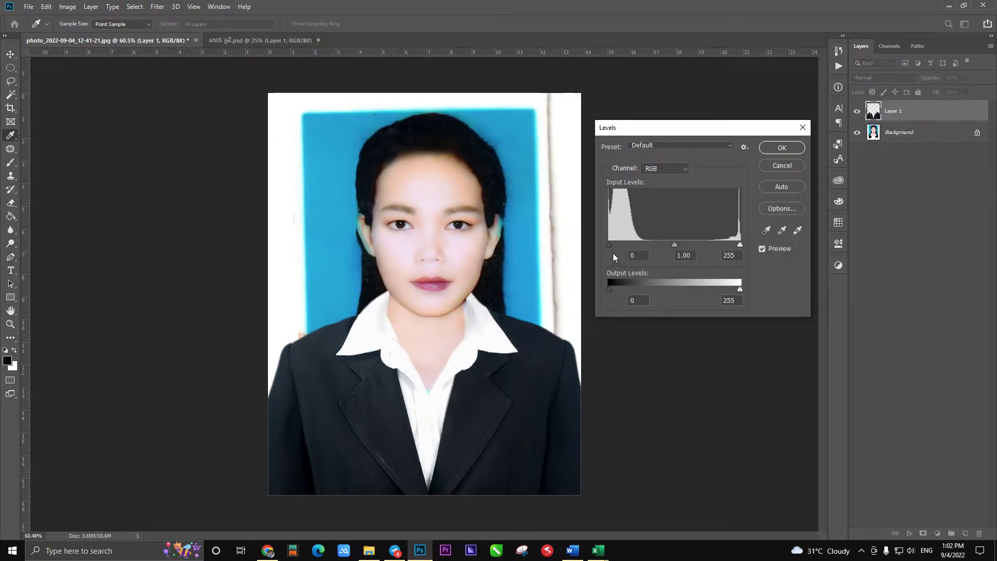
Step: Apply jacket Levels with black input 24 and white input 245, then target the Background layer
left_click_drag(610, 244, 621, 244)
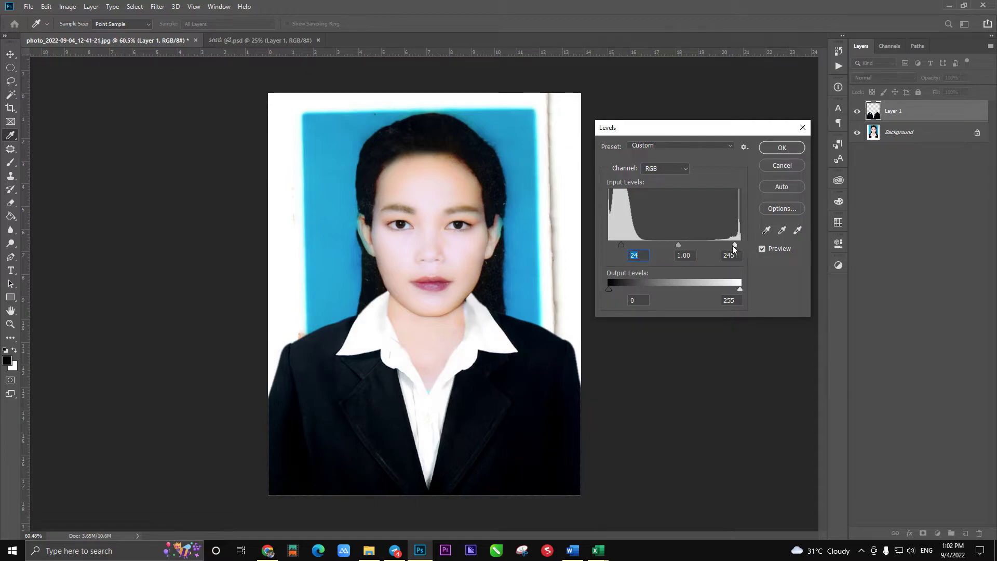
left_click_drag(732, 245, 737, 247)
left_click(781, 147)
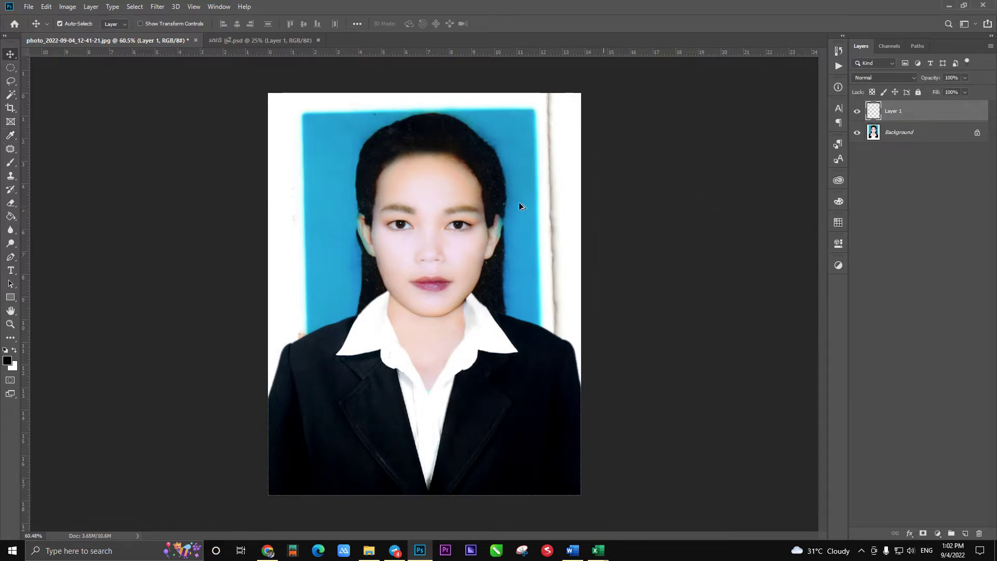
scroll(474, 214, "down", 2)
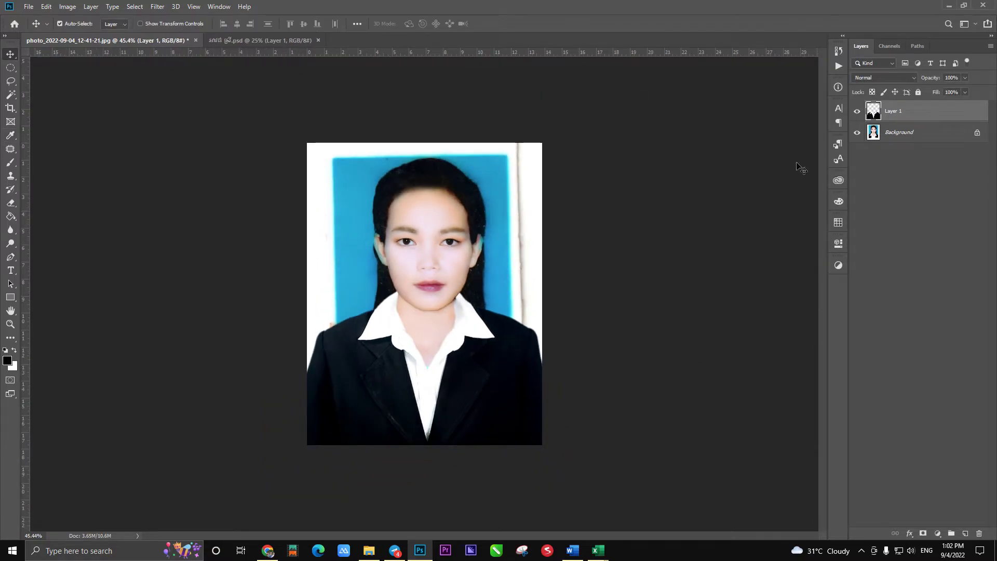
left_click(927, 134)
Step: Use Select Subject to select the woman automatically
left_click(156, 6)
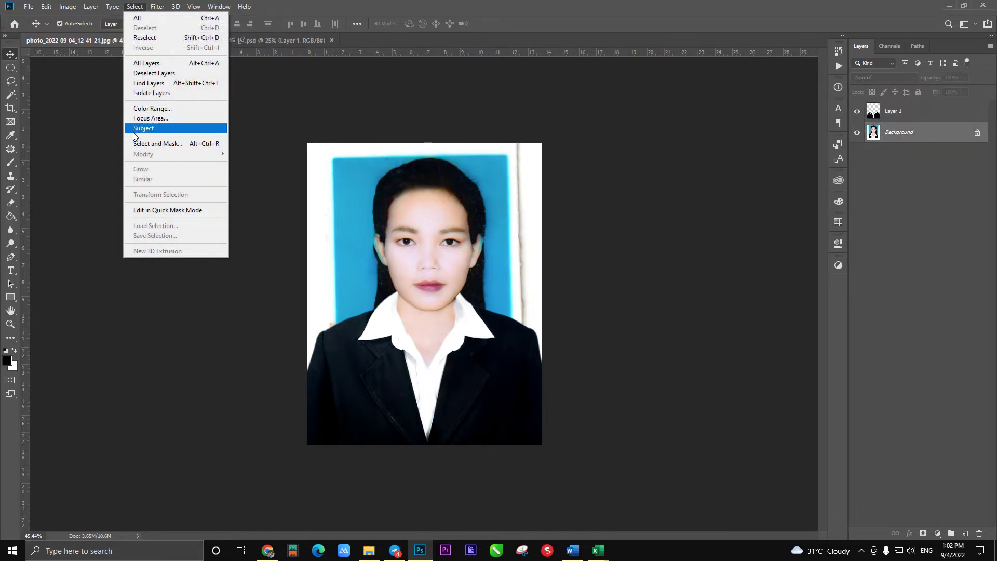
left_click(140, 128)
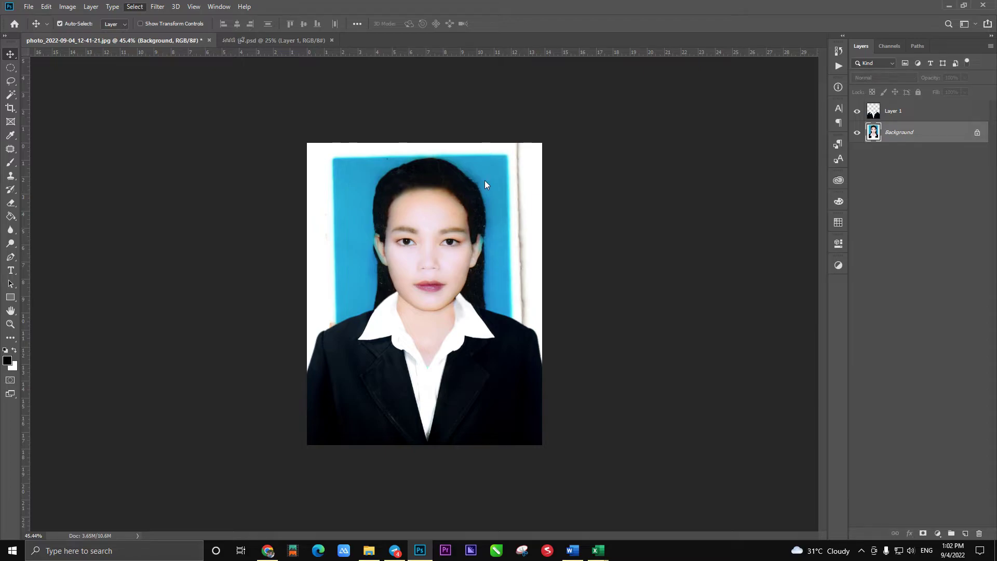
scroll(403, 293, "up", 2)
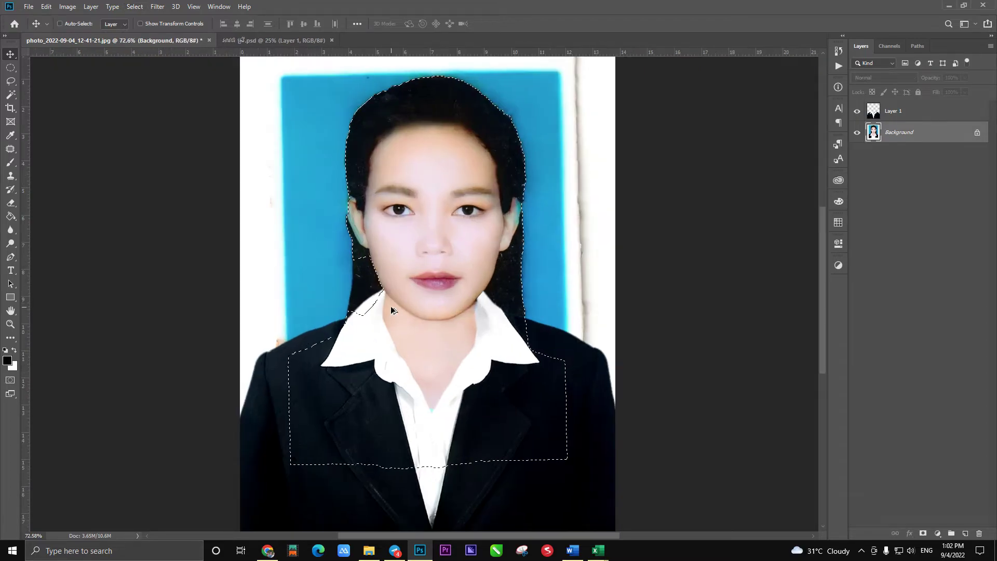
scroll(391, 306, "up", 2)
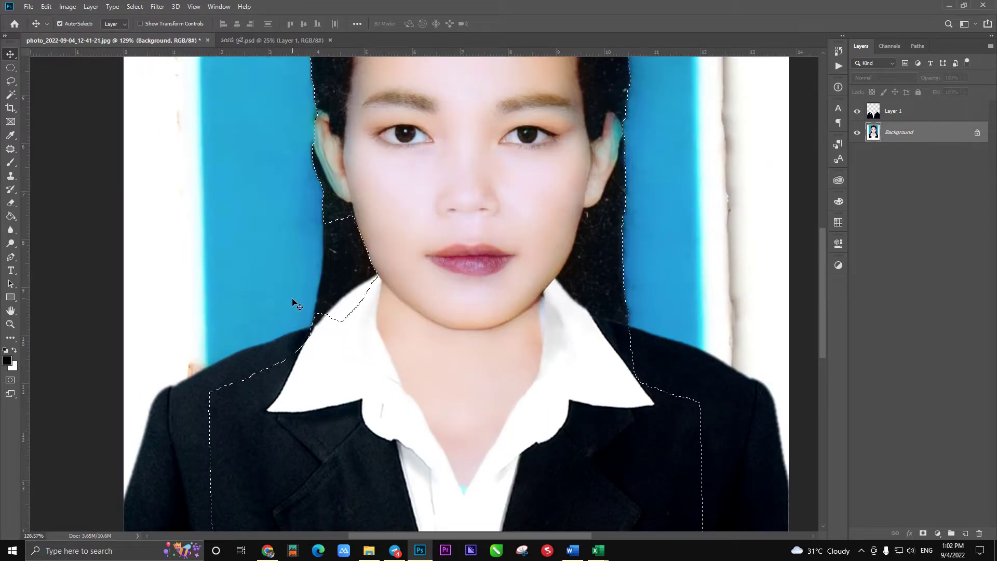
Step: Add the hair beside the jaw and the left ear with Quick Selection
key("w")
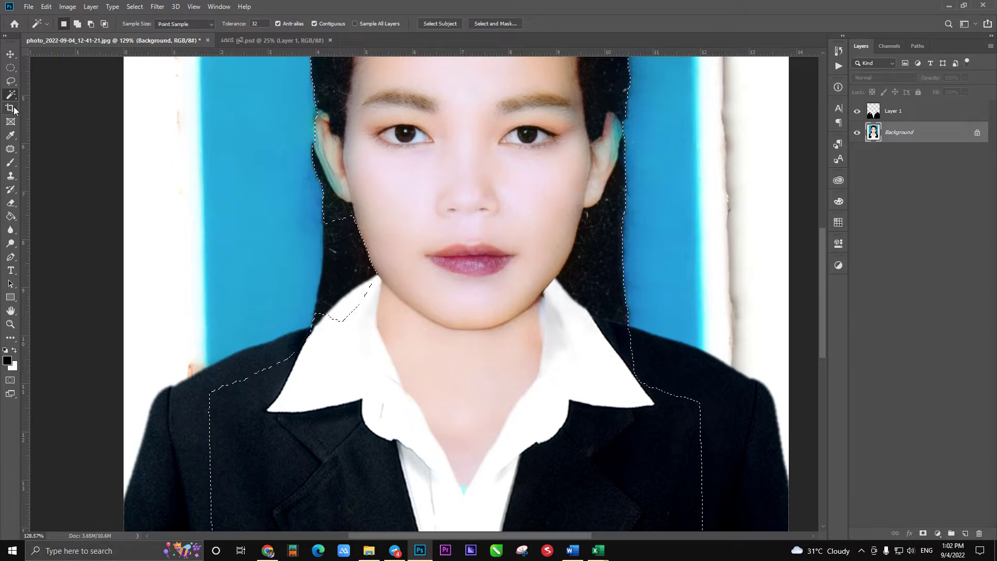
right_click(13, 95)
left_click(57, 94)
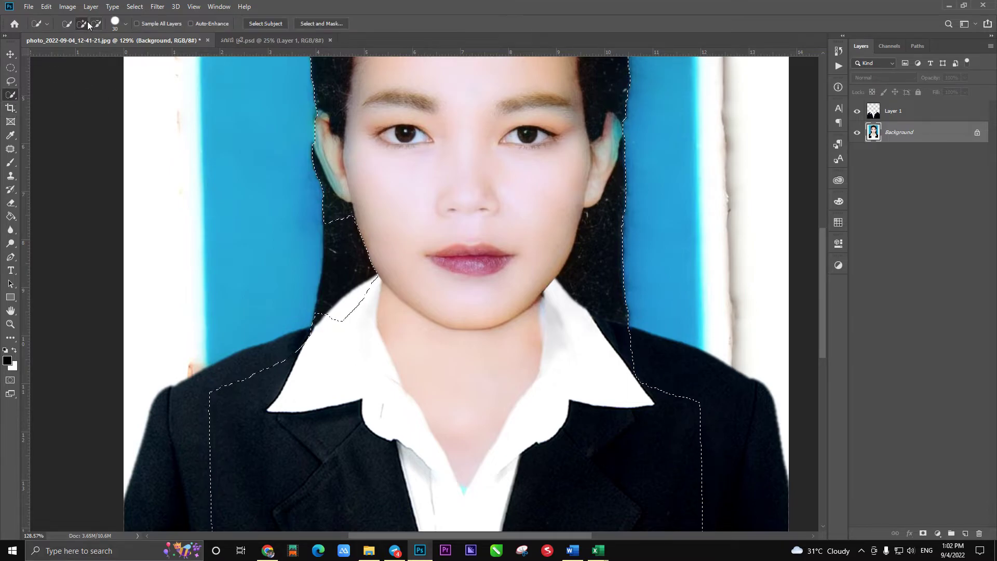
left_click(374, 273)
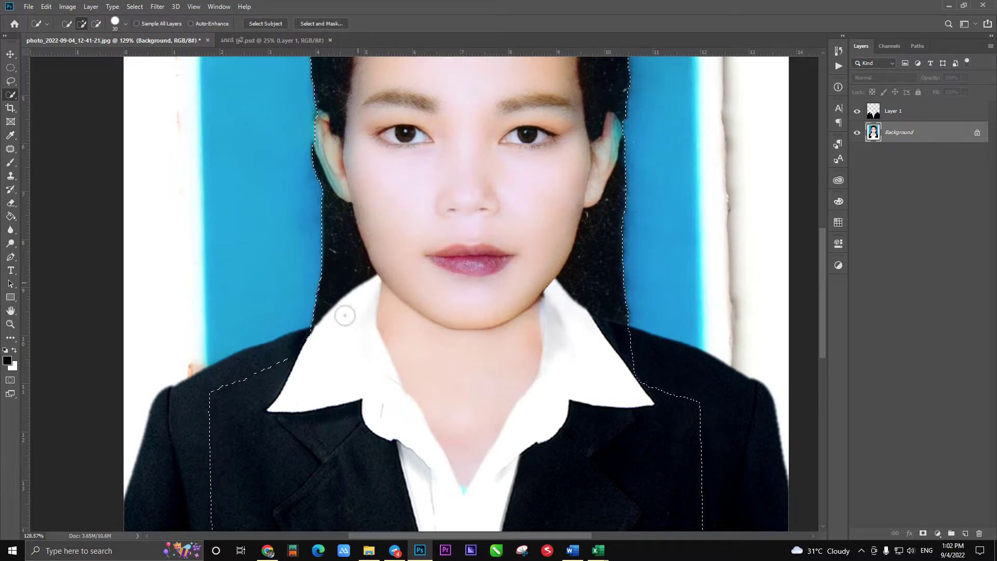
scroll(363, 234, "down", 1)
scroll(359, 214, "up", 5)
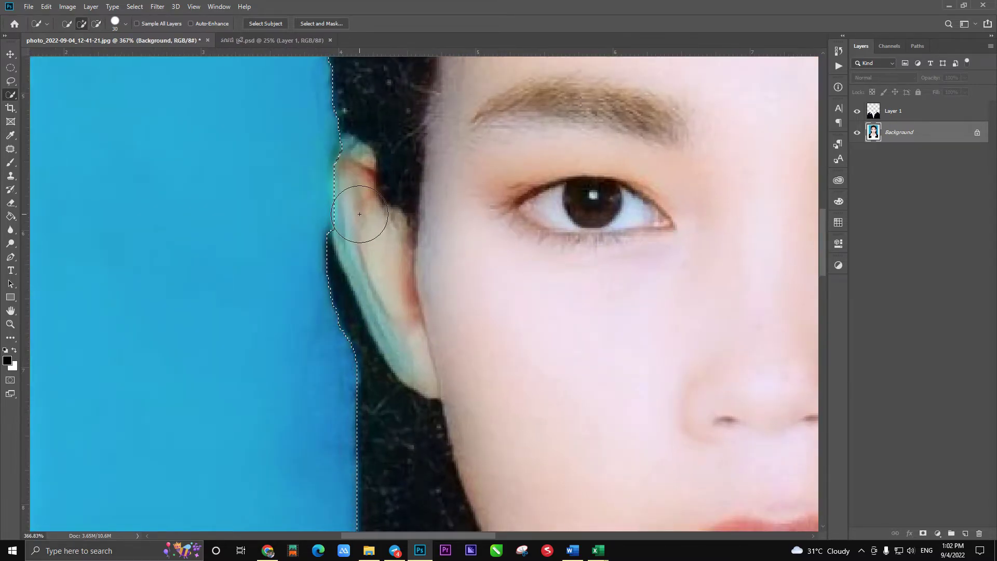
left_click_drag(363, 216, 372, 151)
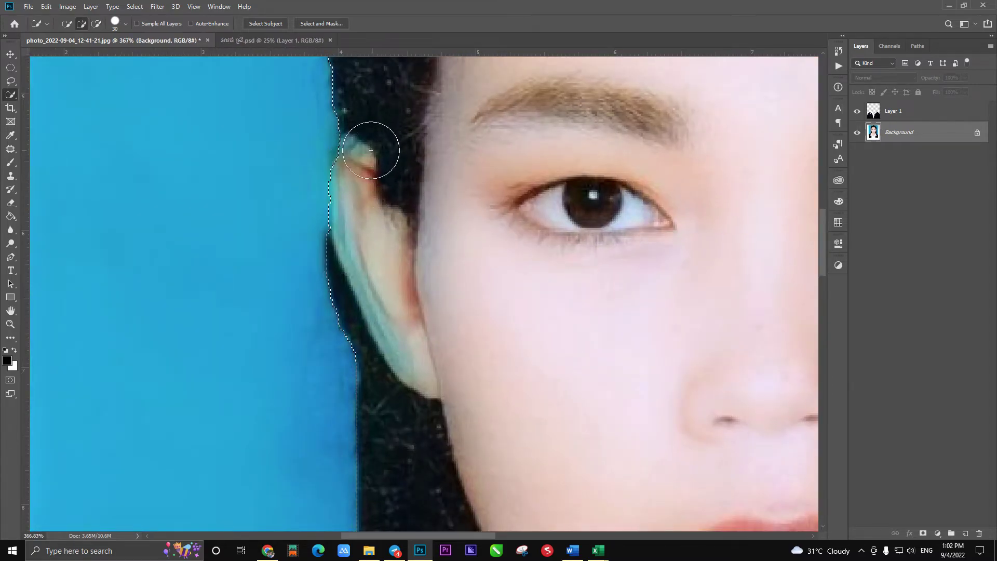
scroll(264, 210, "down", 4)
scroll(609, 209, "up", 2)
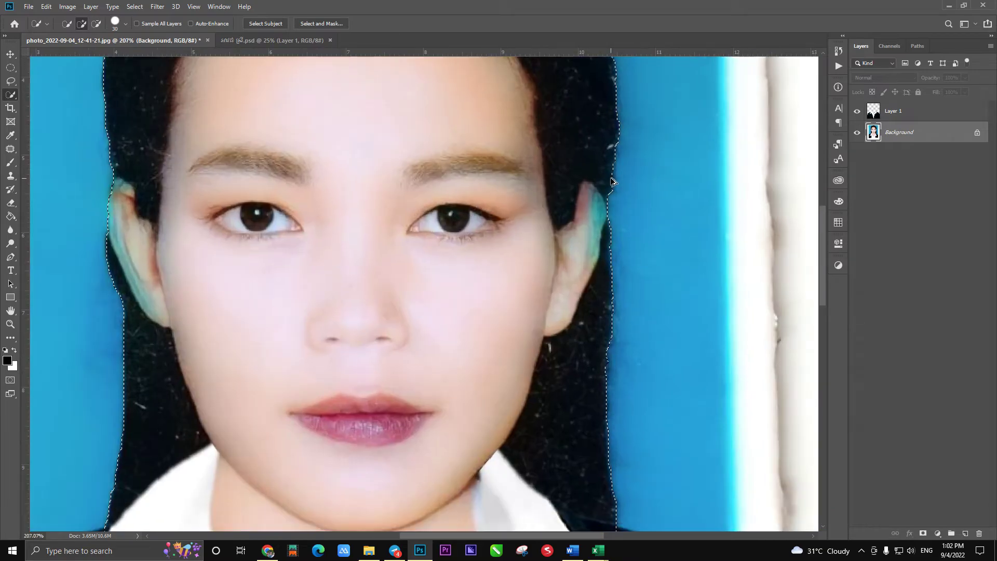
scroll(568, 241, "down", 3)
scroll(509, 260, "down", 1)
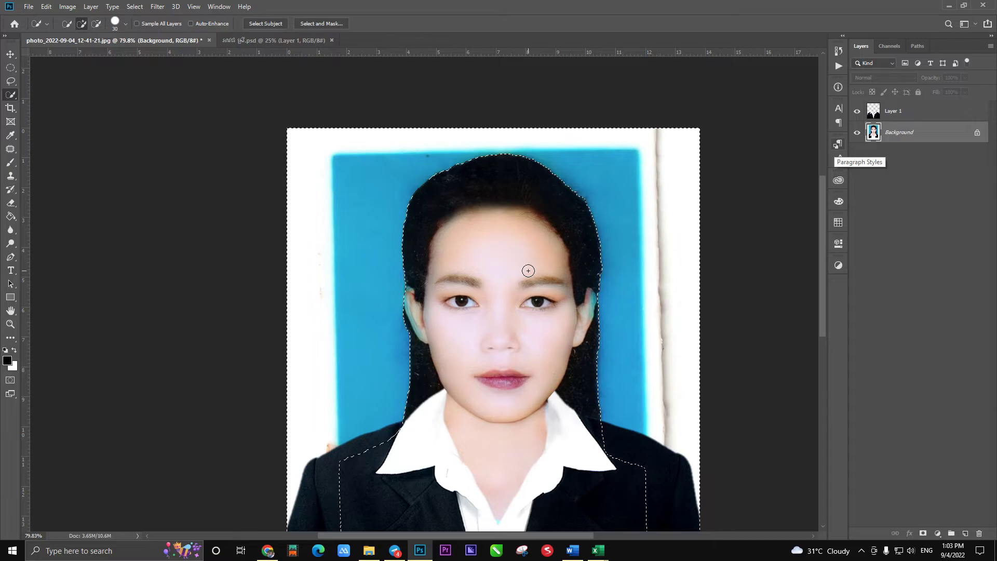
Step: Invert the selection onto the background and feather it by 2 px
key("ctrl+shift+i")
key("shift+F6")
type("2")
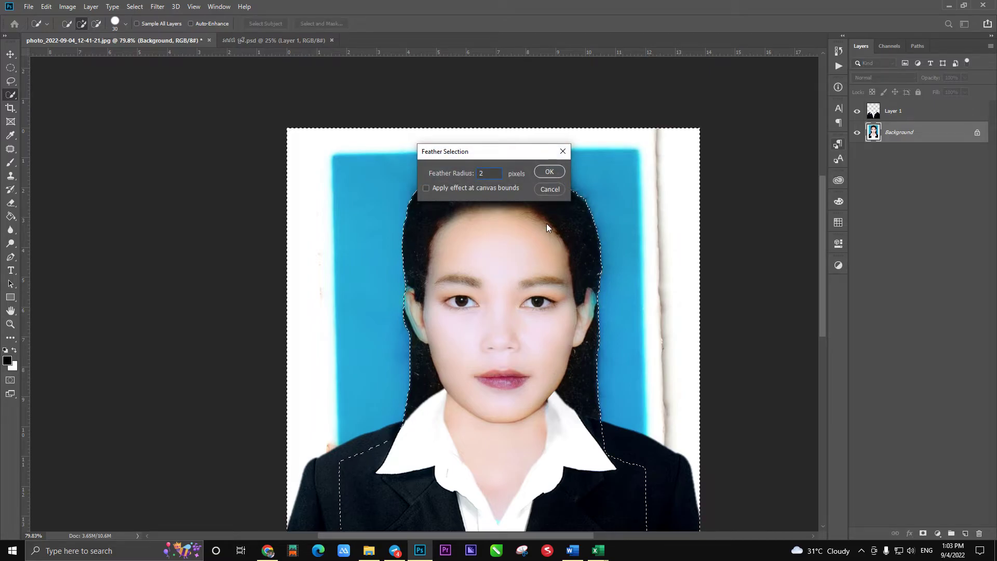
left_click(551, 172)
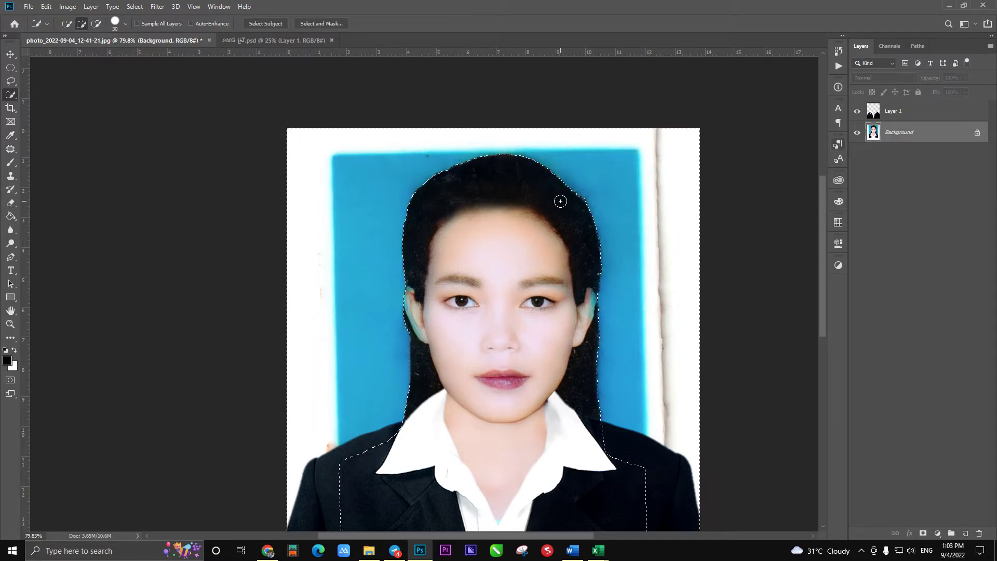
Step: Fill the feathered background with a custom bright blue, then deselect
key("shift+F5")
left_click(491, 145)
left_click(494, 175)
left_click(855, 118)
key("Return")
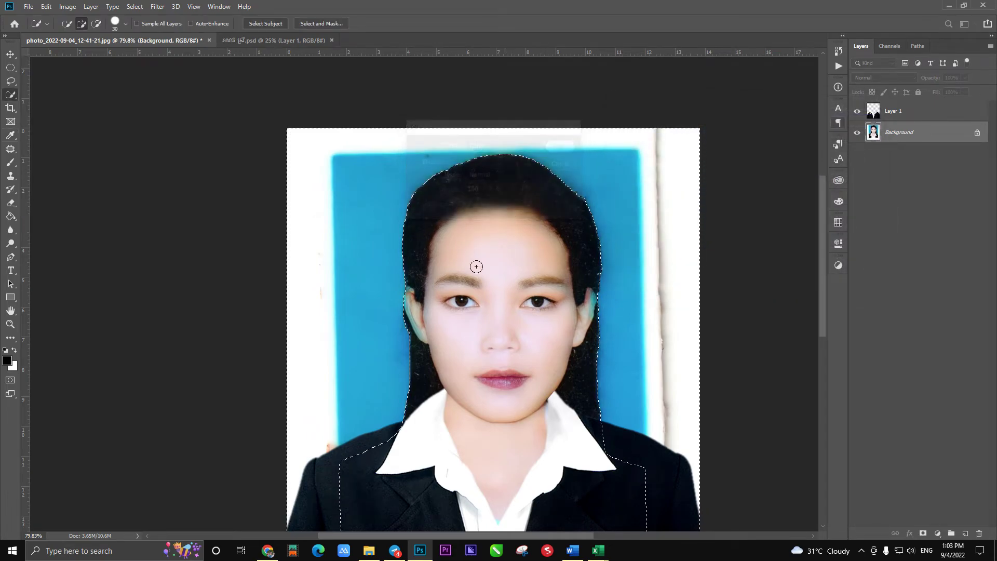
key("ctrl+d")
Step: Scroll over the photo to inspect the new blue backdrop, then select the Patch tool
scroll(436, 253, "down", 2)
scroll(437, 251, "down", 2)
scroll(422, 211, "up", 1)
scroll(432, 204, "up", 1)
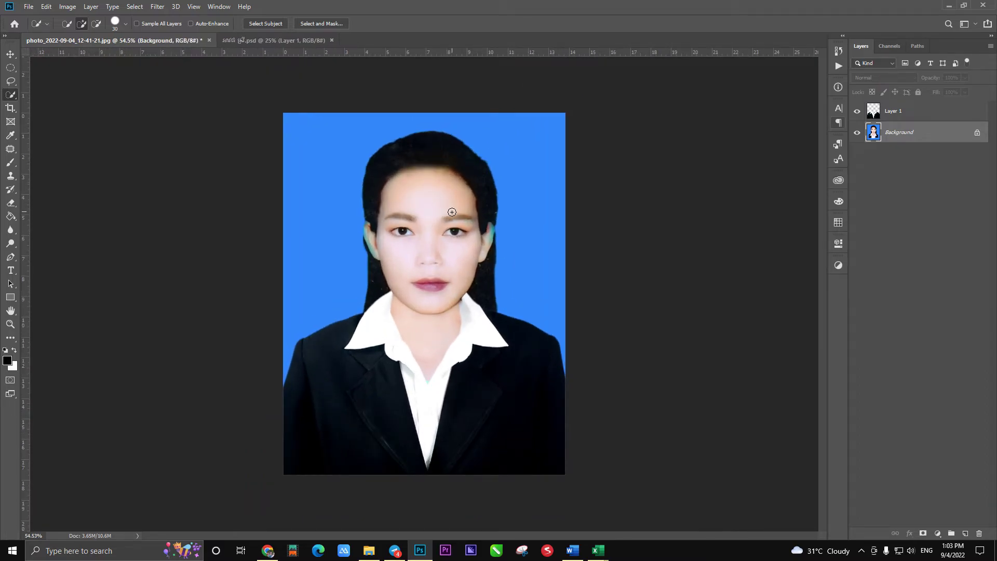
scroll(441, 201, "up", 2)
scroll(451, 197, "up", 1)
scroll(422, 258, "up", 1)
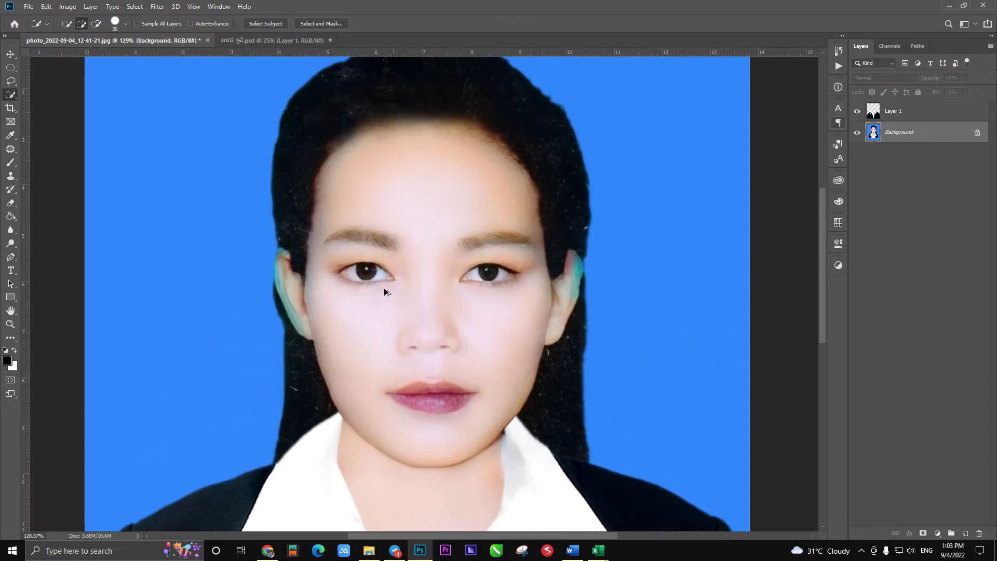
scroll(389, 284, "up", 2)
scroll(289, 418, "up", 6)
key("j")
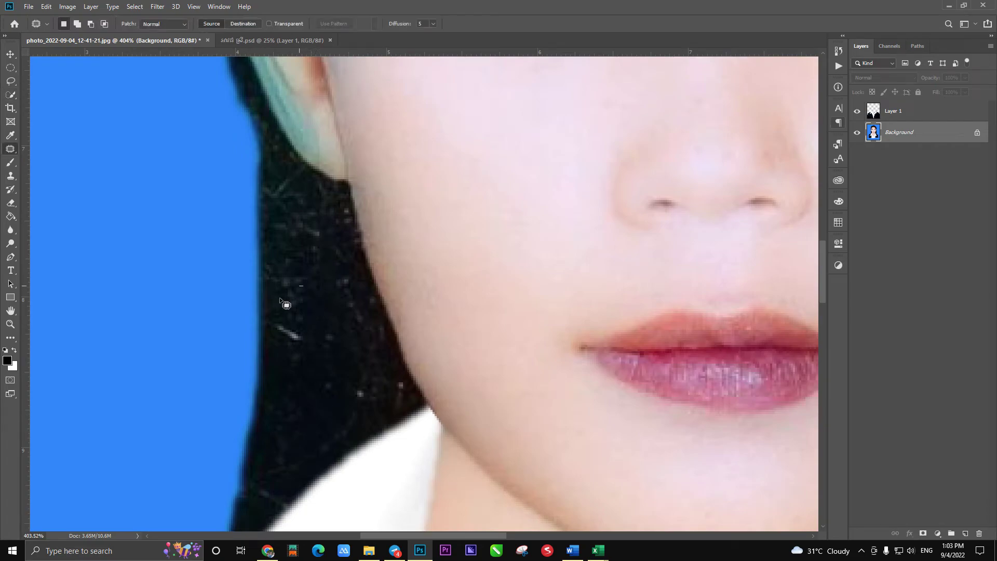
Step: Patch the light specks in the hair beside the jaw with clean hair from below
left_click_drag(365, 289, 335, 238)
left_click_drag(325, 269, 310, 375)
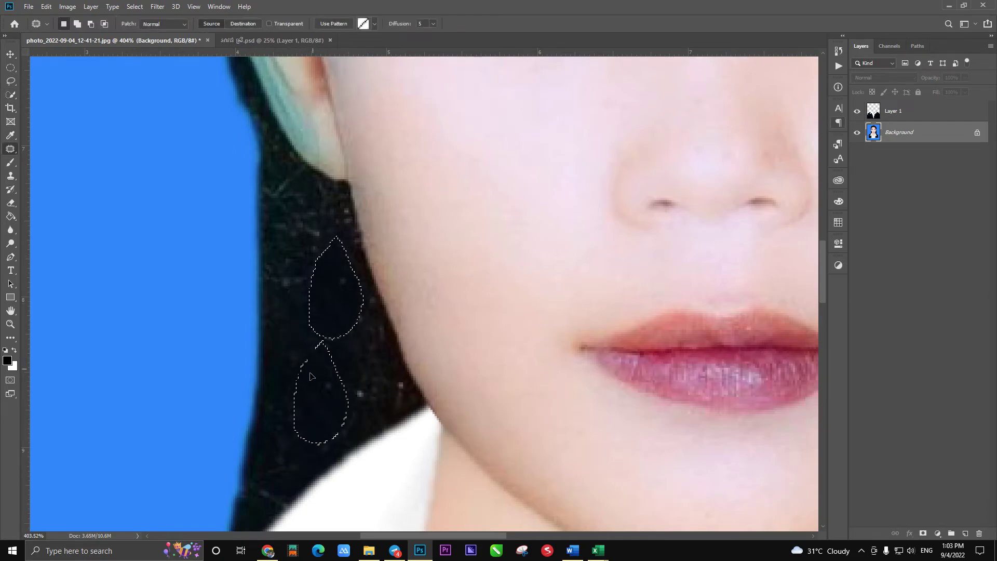
scroll(368, 363, "down", 2)
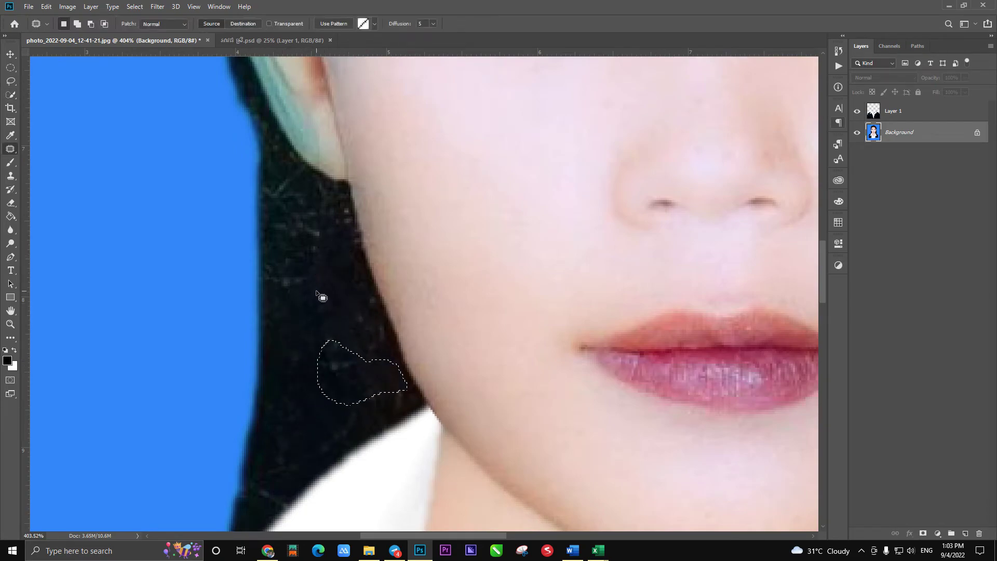
scroll(323, 297, "down", 2)
scroll(333, 348, "down", 2)
scroll(415, 322, "up", 3)
scroll(415, 325, "up", 4)
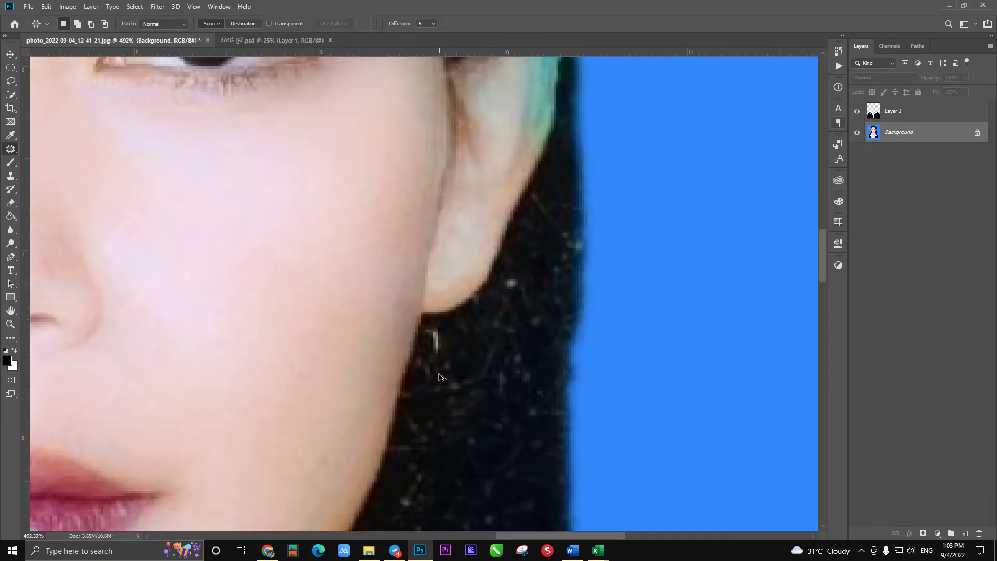
Step: Patch out the bright speck in the hair under the earlobe
mouse_move(432, 338)
left_mouse_down()
mouse_move(540, 290)
mouse_move(533, 275)
left_mouse_up()
scroll(505, 362, "down", 8)
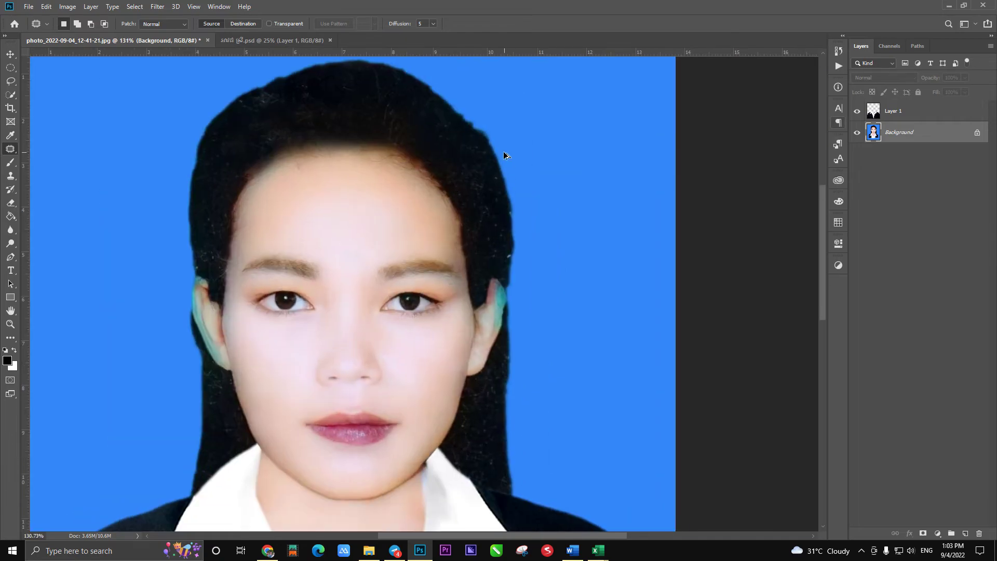
scroll(504, 154, "down", 2)
scroll(514, 185, "down", 3)
scroll(461, 331, "up", 1)
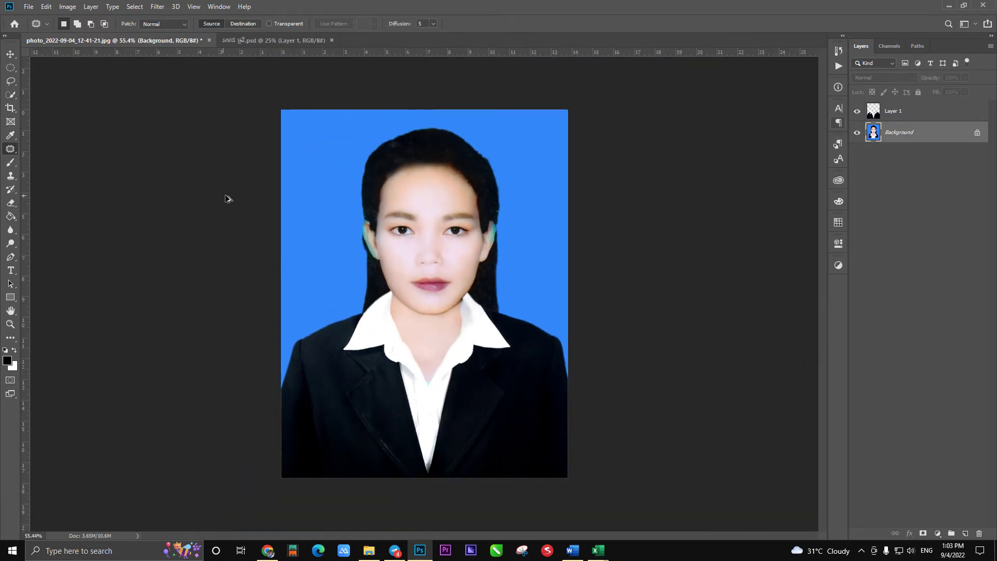
left_click(10, 107)
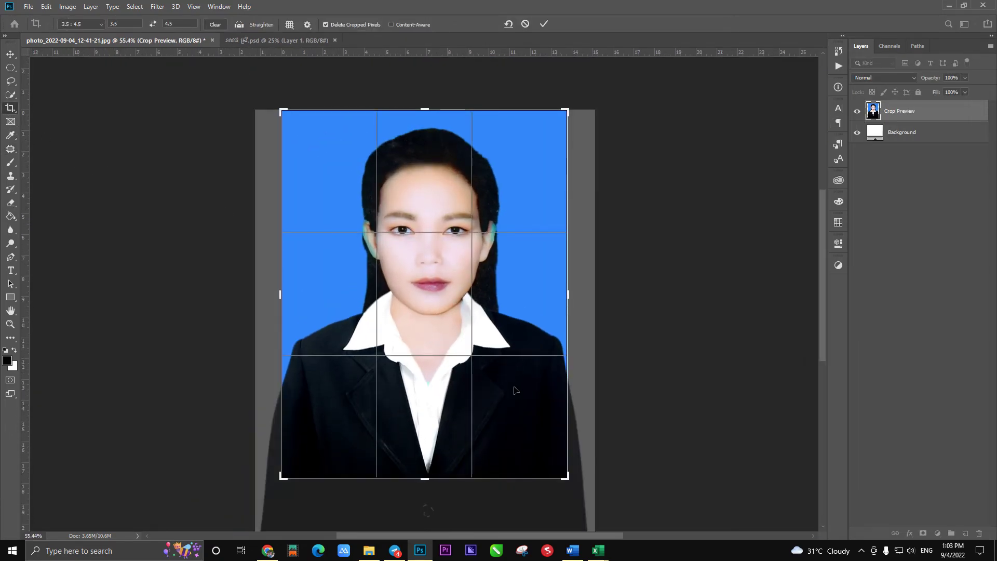
Step: Commit the 3.5:4.5 crop and resize the image to 3.5 × 4.5 cm at 600 ppi
key("Return")
key("ctrl+alt+i")
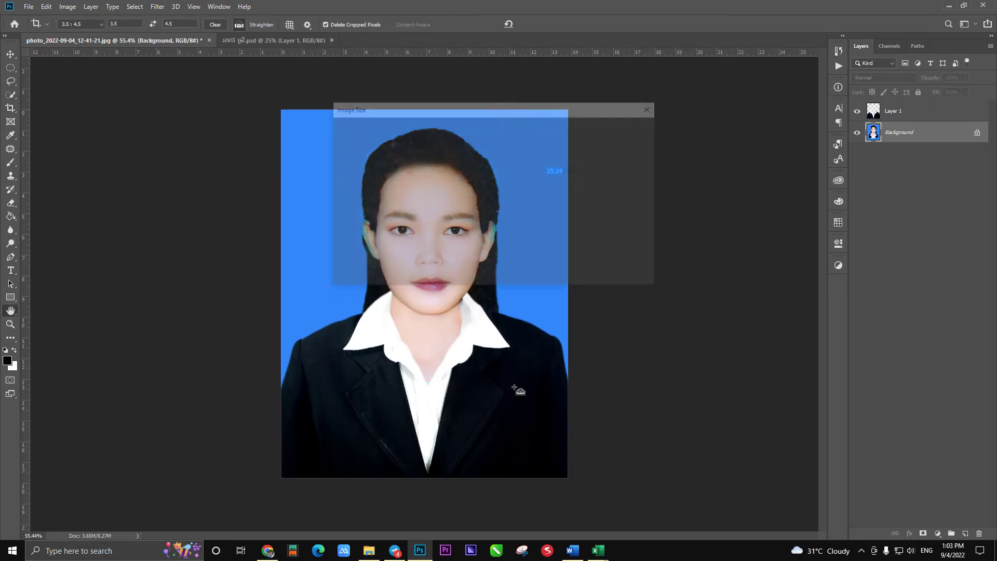
type("3.5")
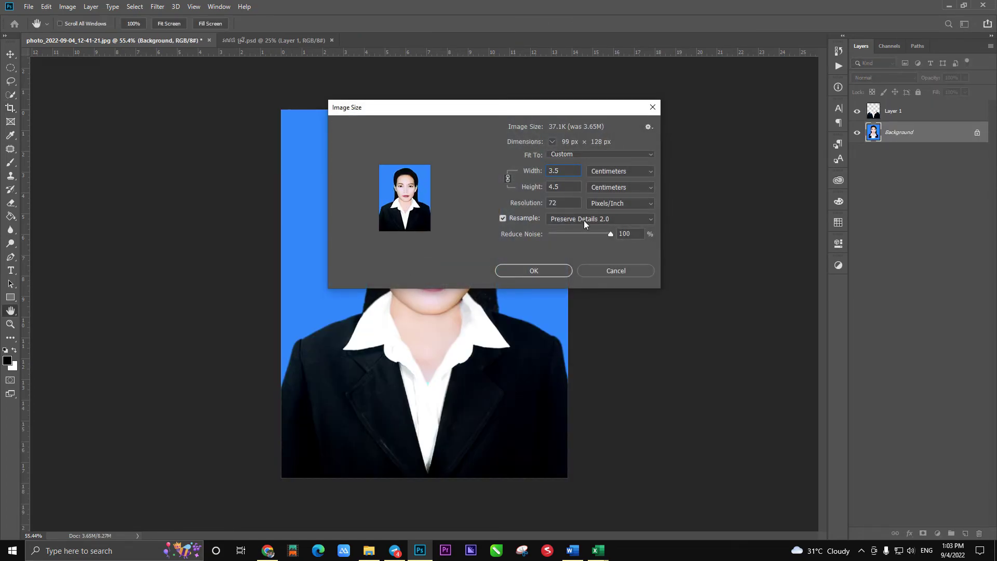
type("300")
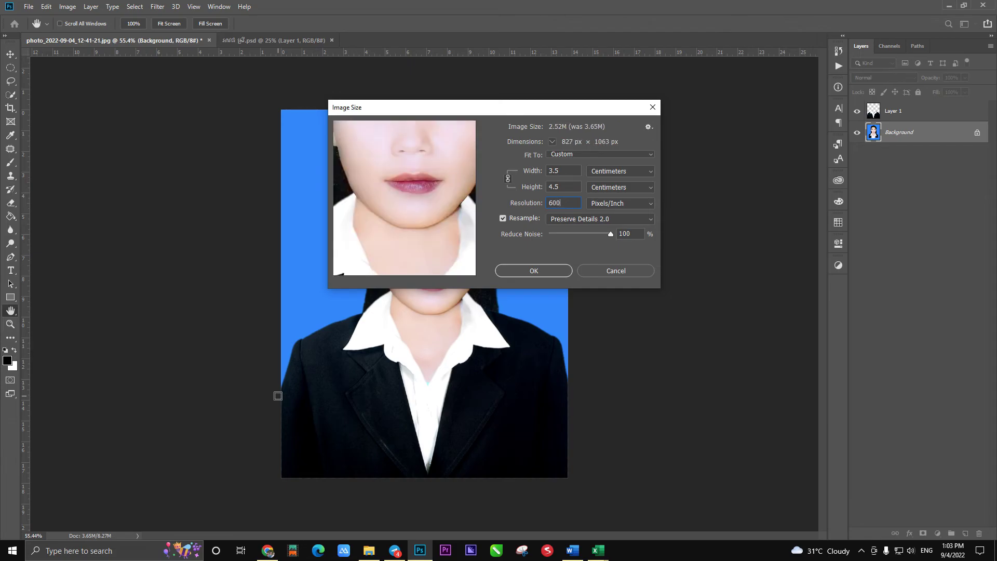
key("Return")
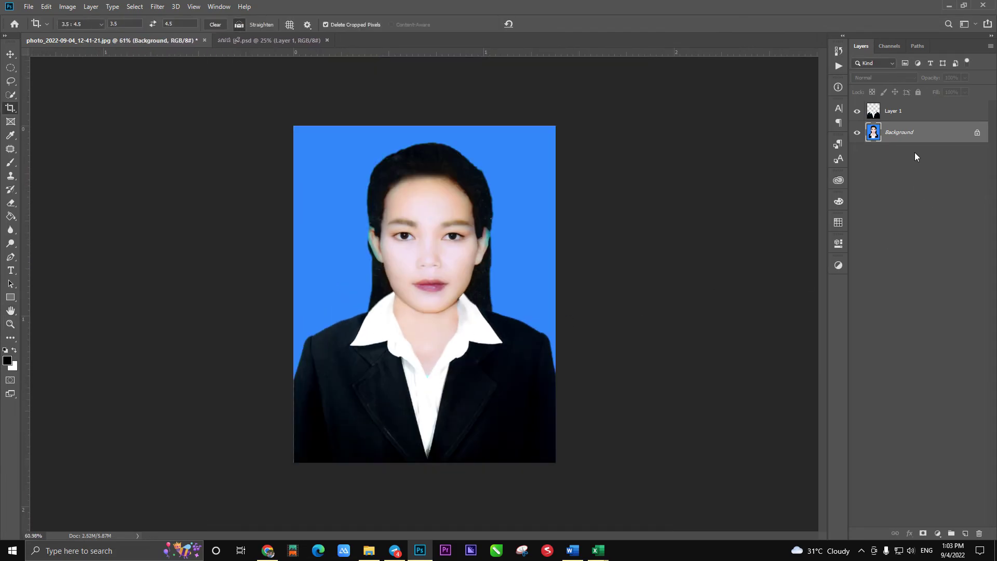
Step: Flatten the layers into one background, fit the photo in view, and start Save As
right_click(904, 133)
left_click(922, 231)
key("ctrl+0")
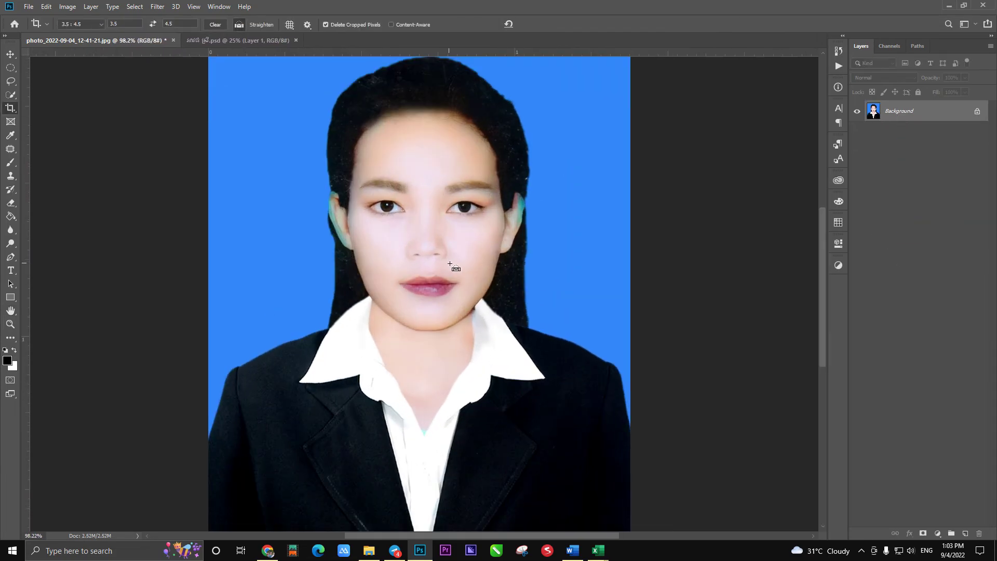
key("ctrl+0")
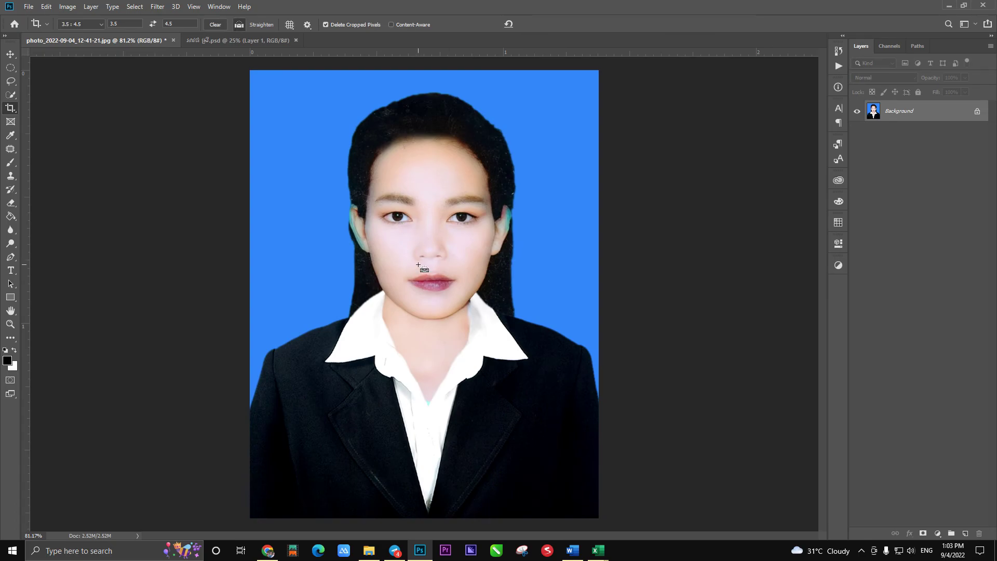
key("ctrl+shift+s")
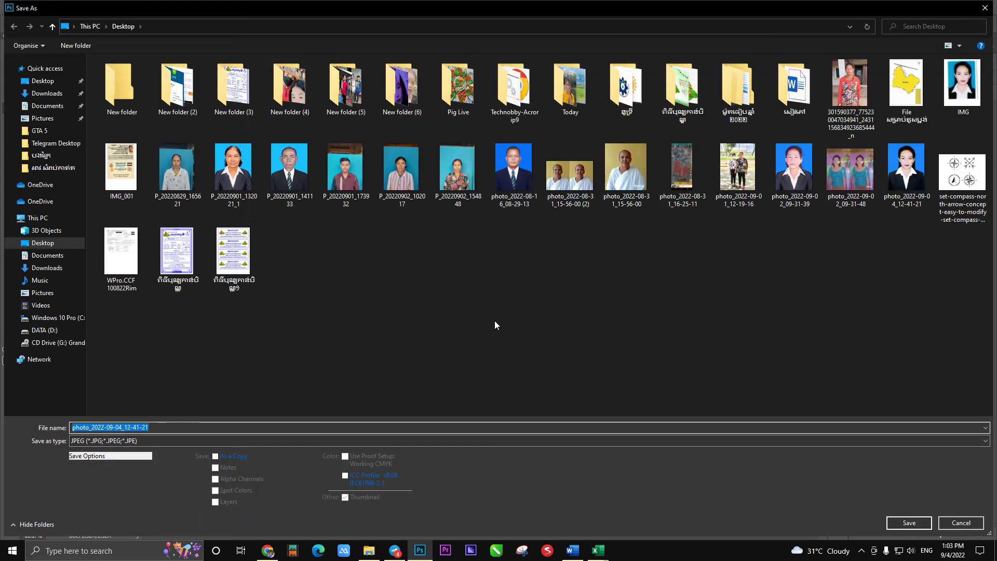
Step: Save as JPEG over photo_2022-09-04_12-41-21.jpg, confirming replacement and accepting JPEG Options
key("Return")
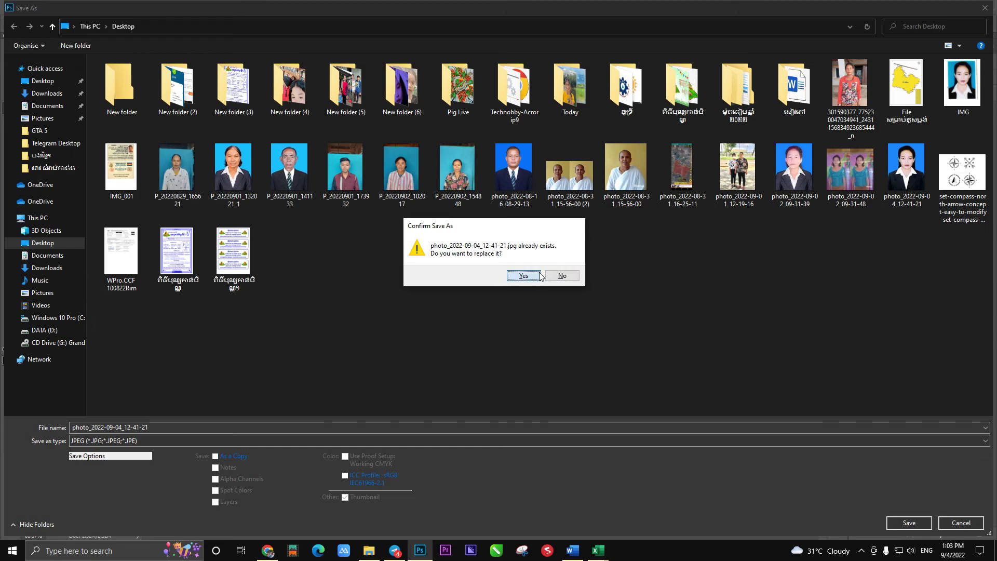
left_click(524, 275)
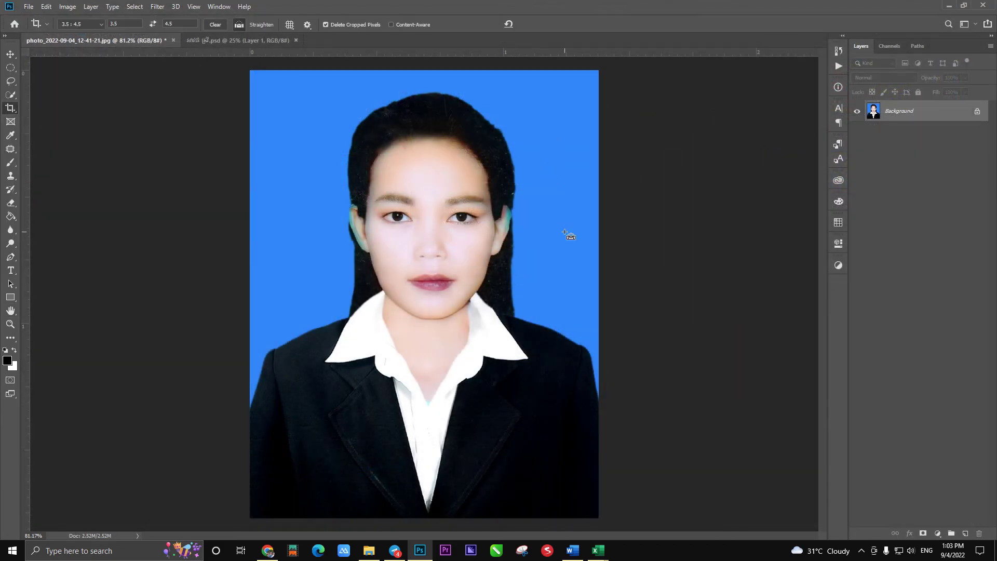
scroll(574, 244, "up", 1)
key("v")
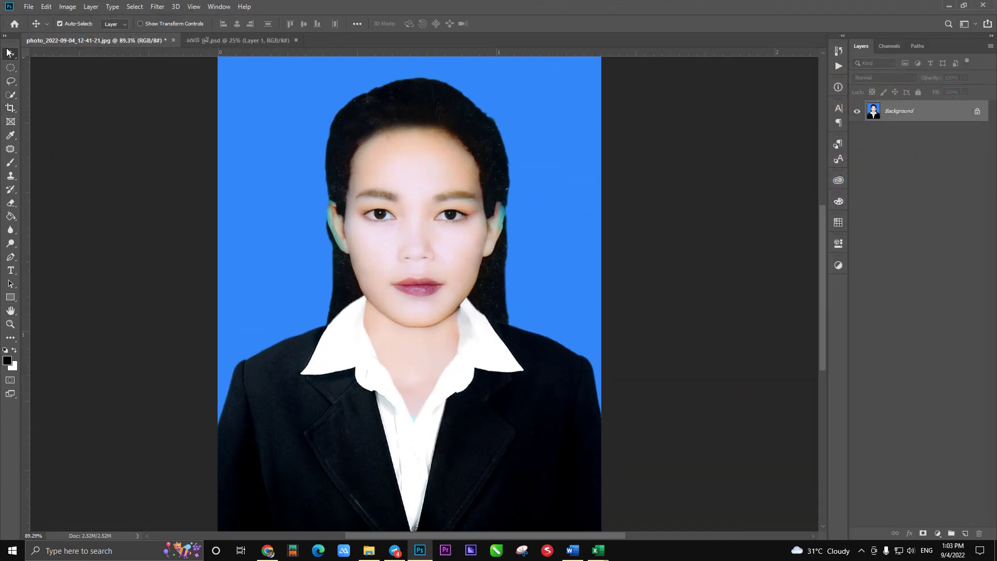